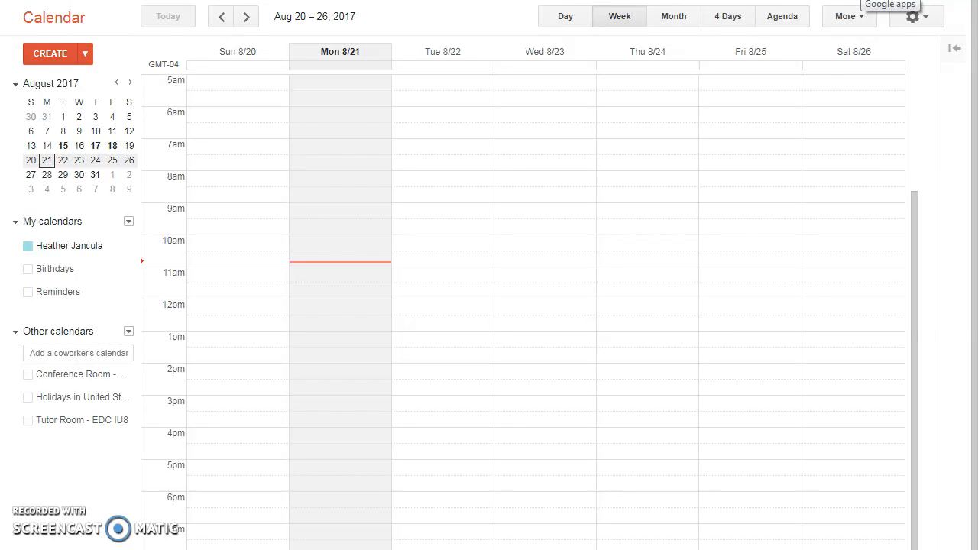
Step: Open Calendar from the Google apps and look through the day, week and month views, ending on the day view
left_click(890, 2)
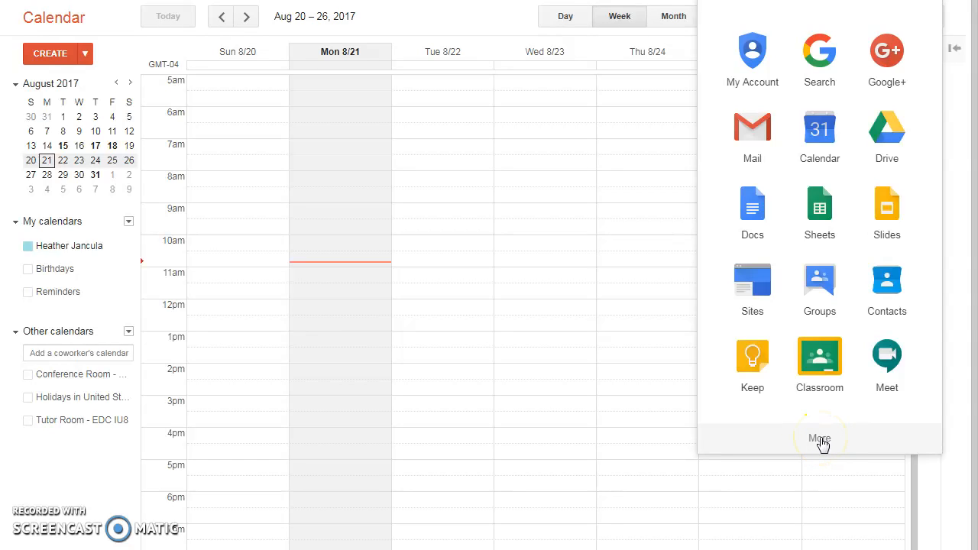
left_click(829, 138)
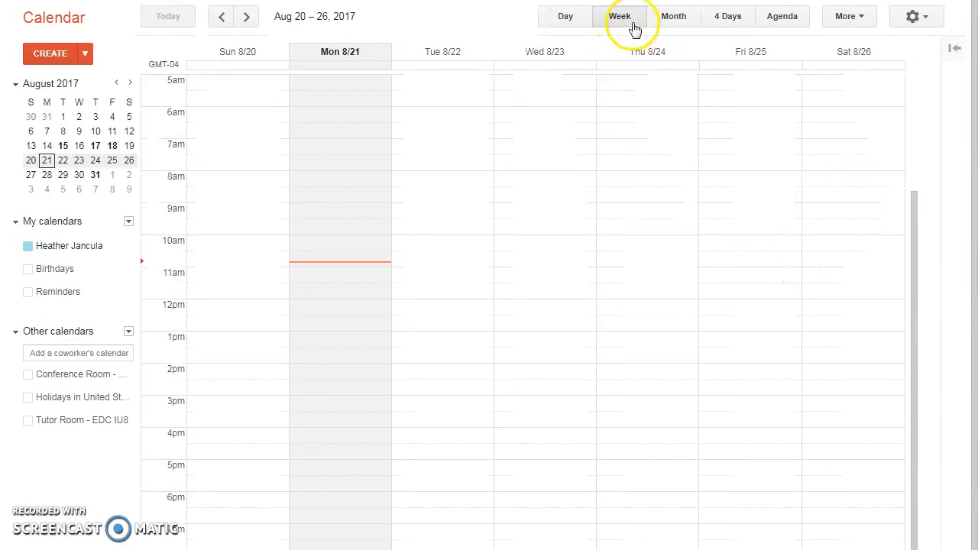
left_click(581, 19)
left_click(625, 24)
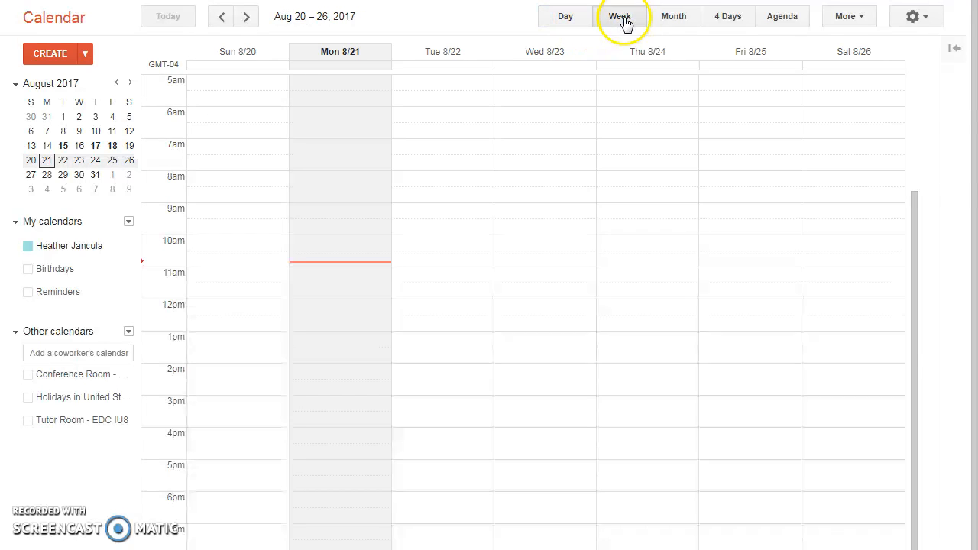
left_click(682, 28)
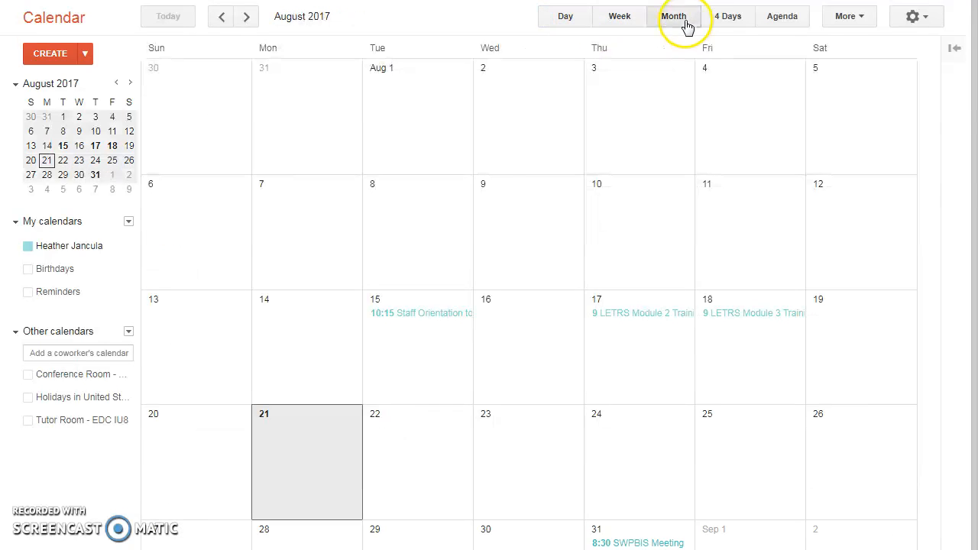
left_click(562, 22)
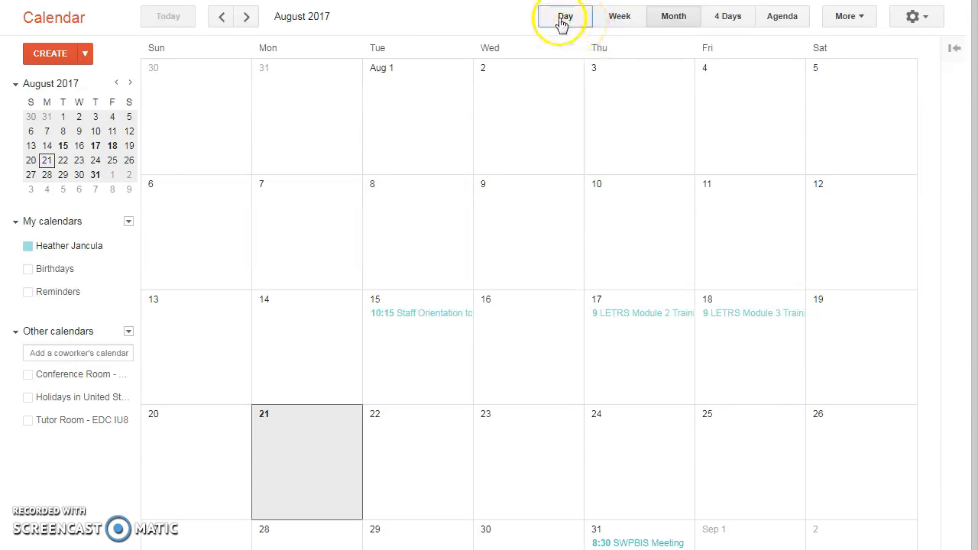
left_click(672, 22)
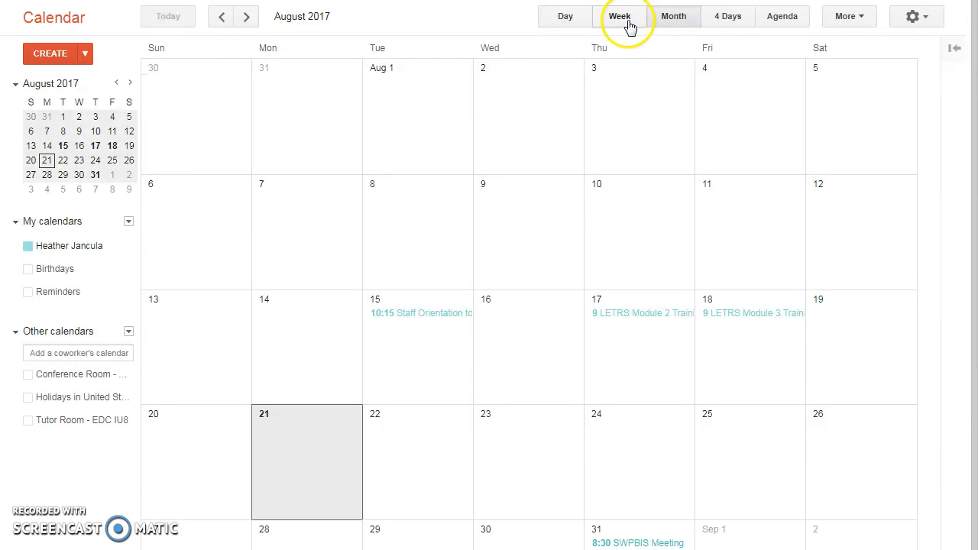
left_click(621, 21)
left_click(572, 23)
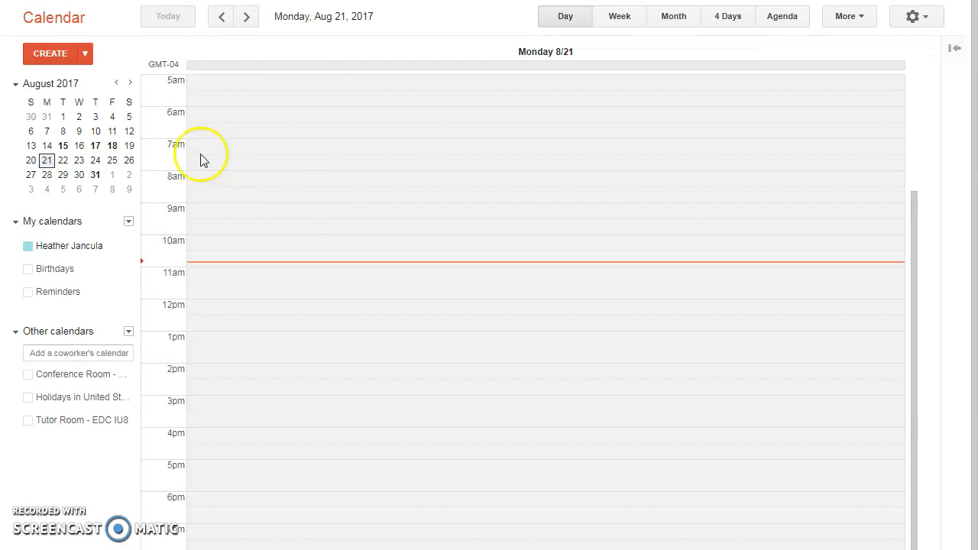
Step: Create a new calendar event titled "Labor Day"
left_click(61, 58)
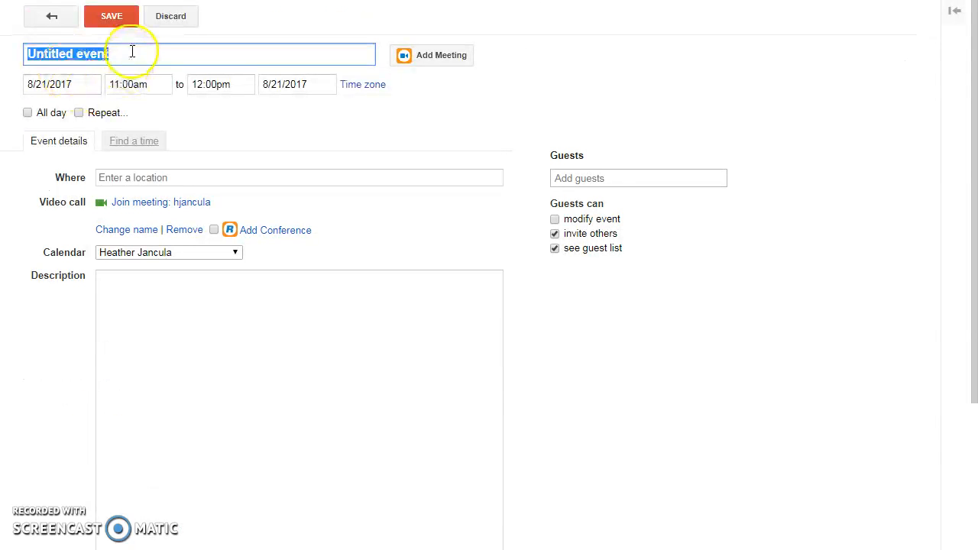
key("BackSpace")
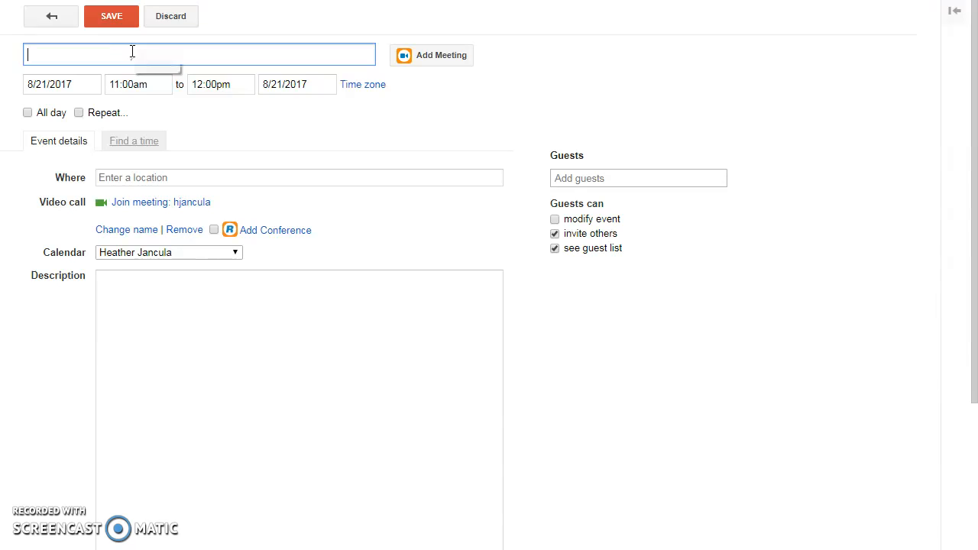
type("Labor")
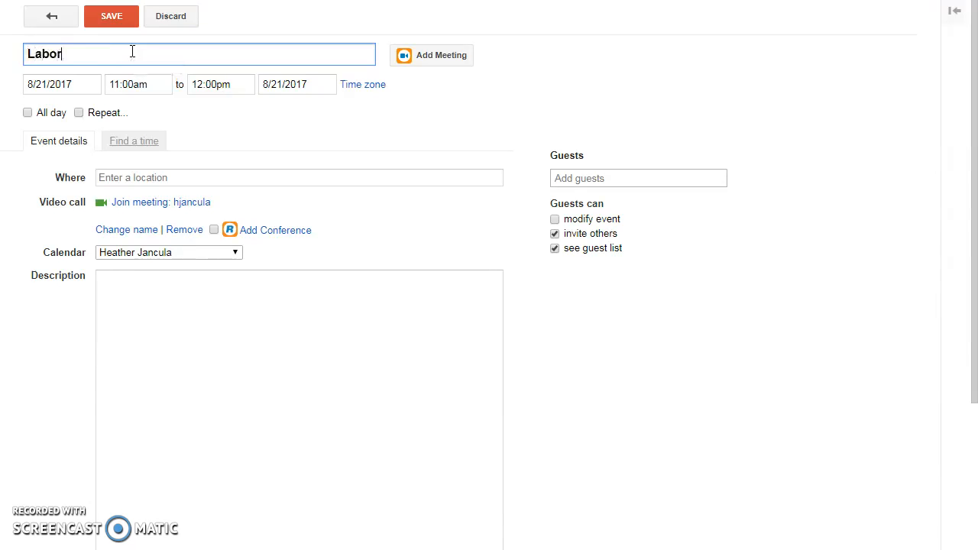
type(" day")
key("BackSpace")
key("BackSpace")
key("BackSpace")
type("Day")
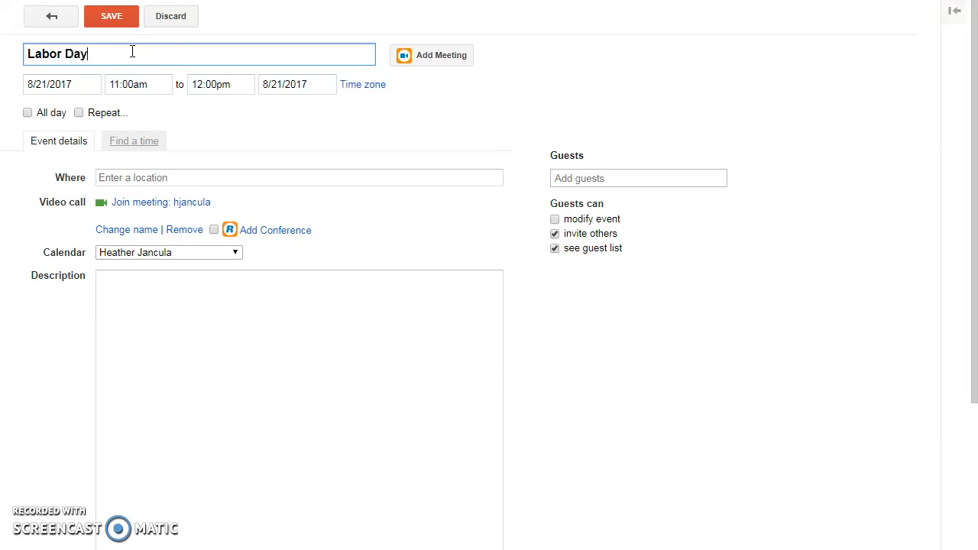
Step: Set the Labor Day event's date to 9/4/2017 and make it an all-day event
left_click(89, 83)
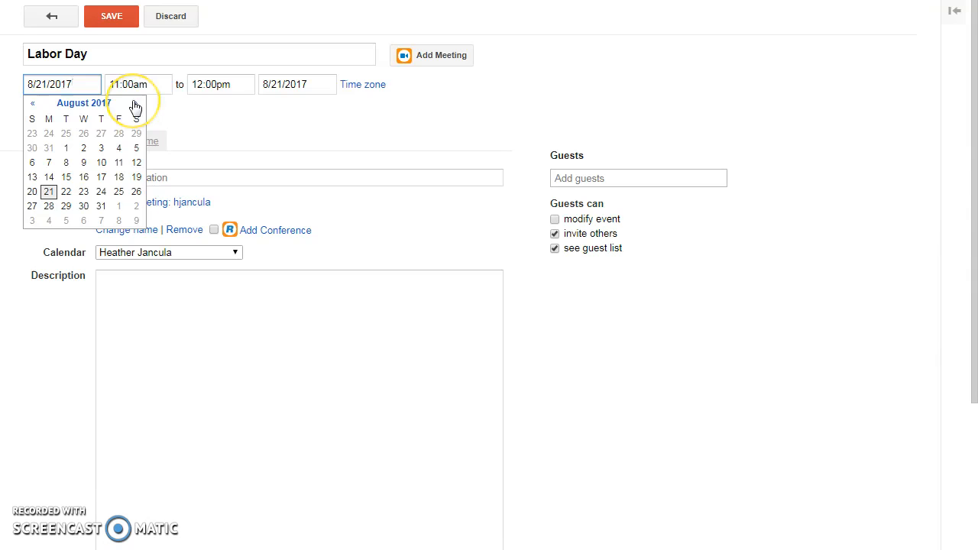
left_click(136, 103)
left_click(30, 103)
left_click(32, 103)
left_click(135, 107)
left_click(135, 107)
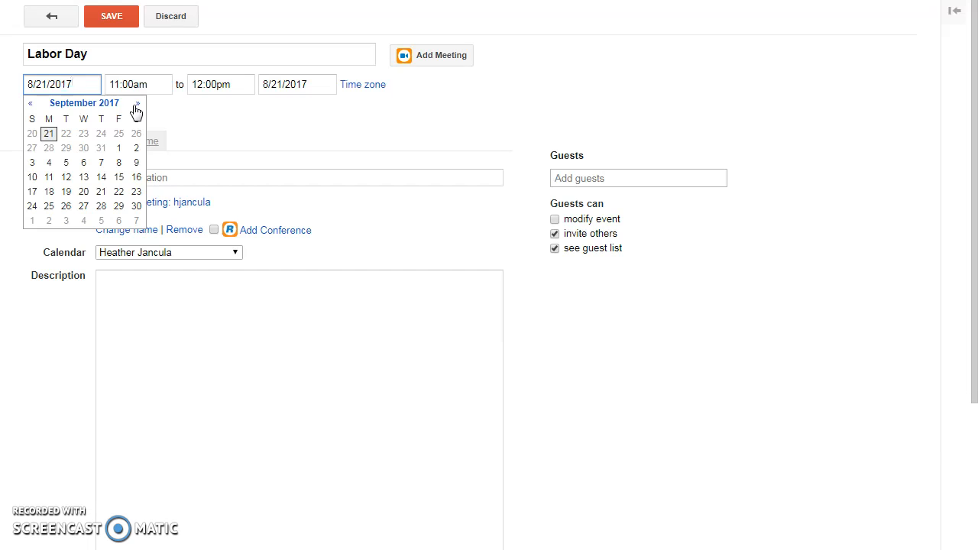
left_click(49, 162)
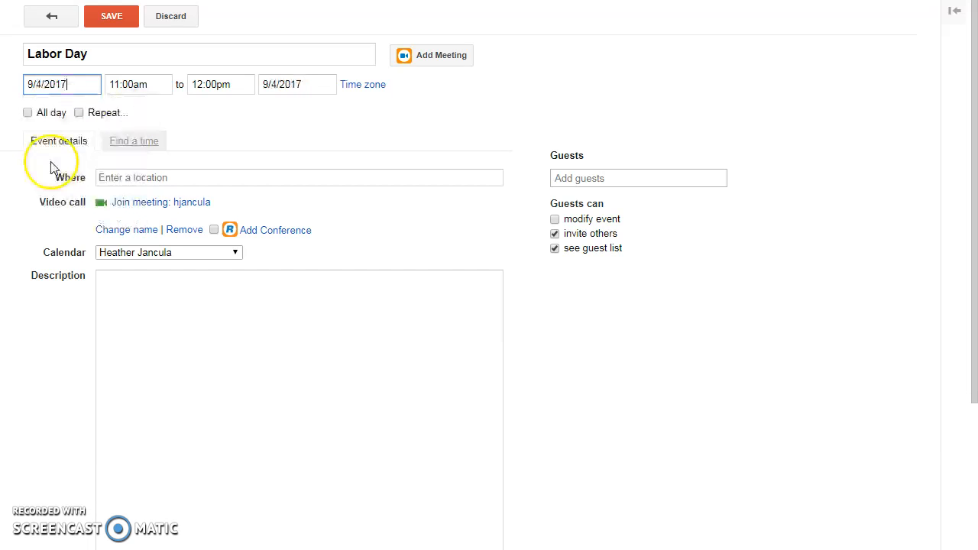
left_click(27, 113)
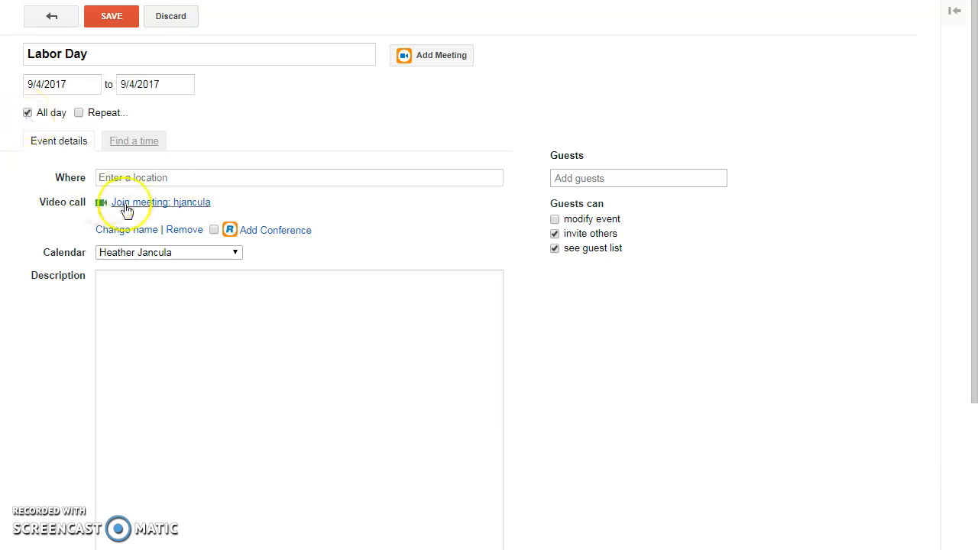
Step: Enter "No School" as the location of the Labor Day event
left_click(158, 177)
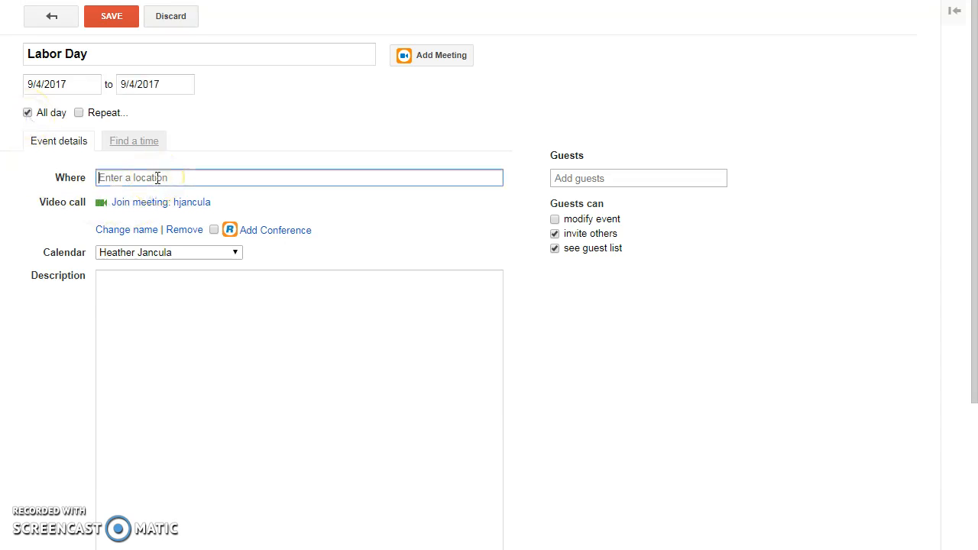
type("No SCH")
key("BackSpace")
key("BackSpace")
type("chool")
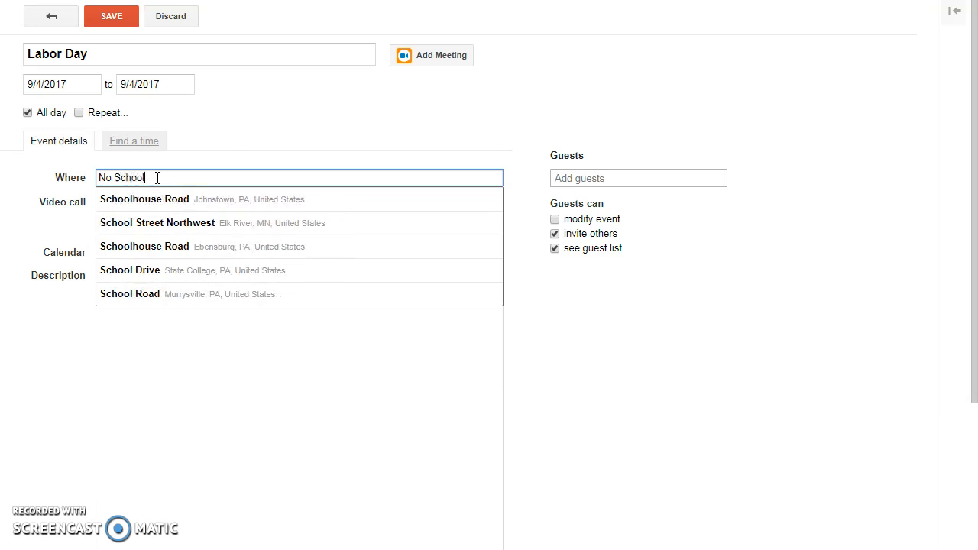
left_click(219, 138)
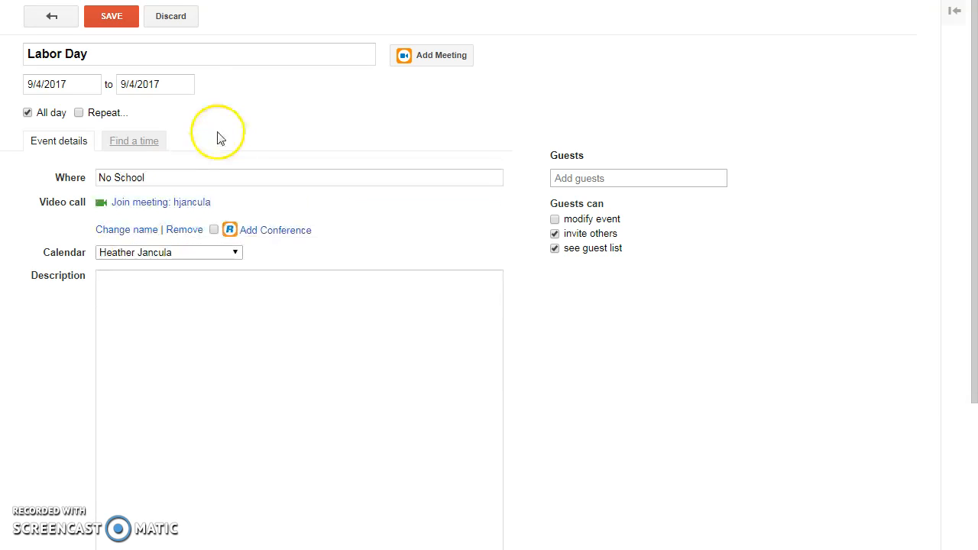
left_click(155, 298)
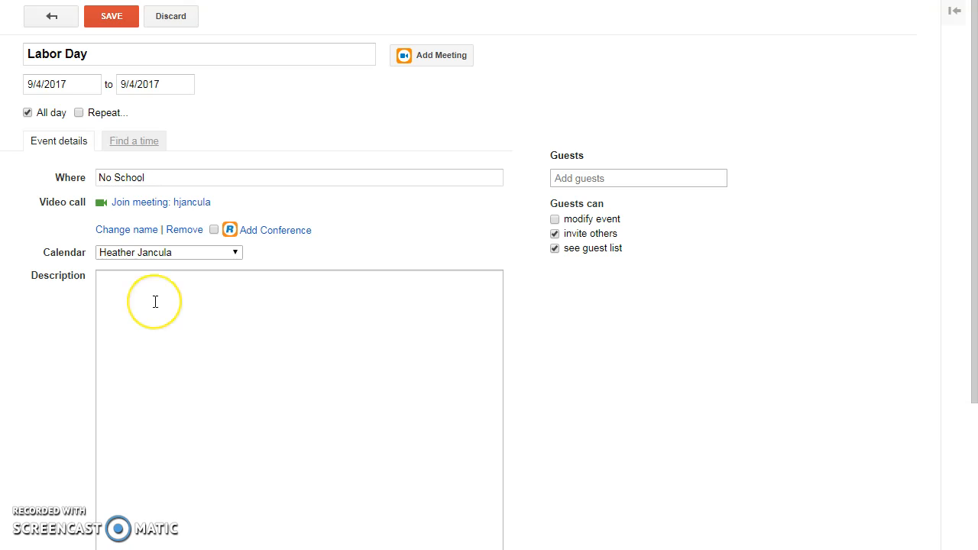
left_click(144, 55)
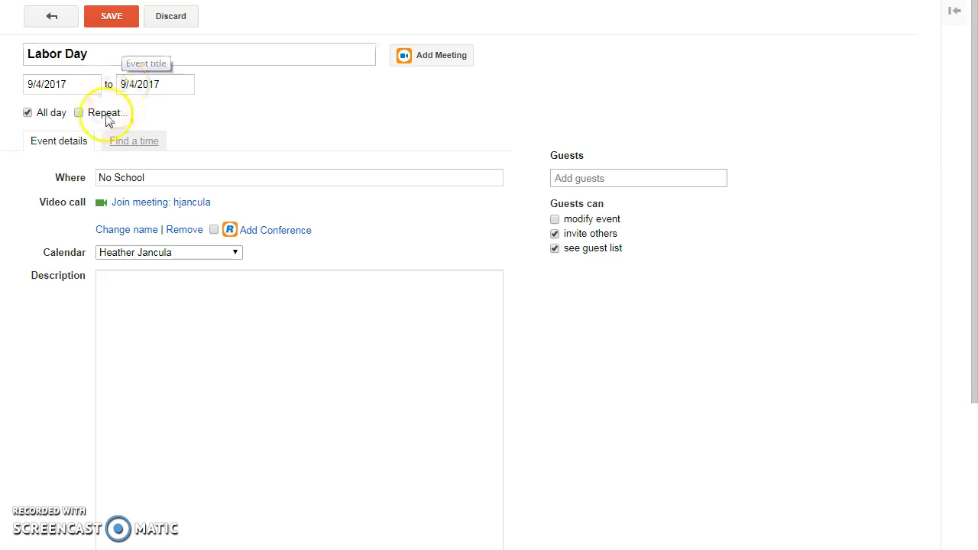
left_click(163, 181)
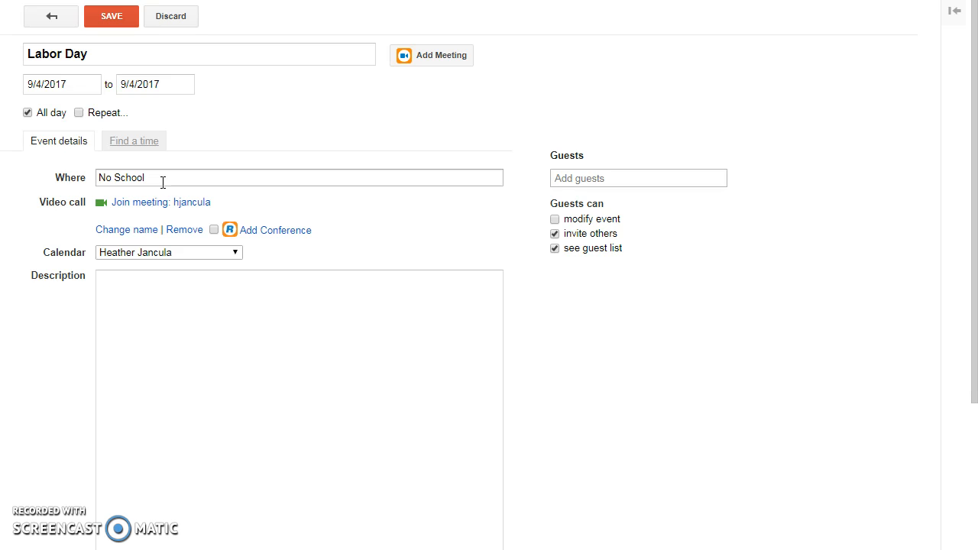
left_click(153, 321)
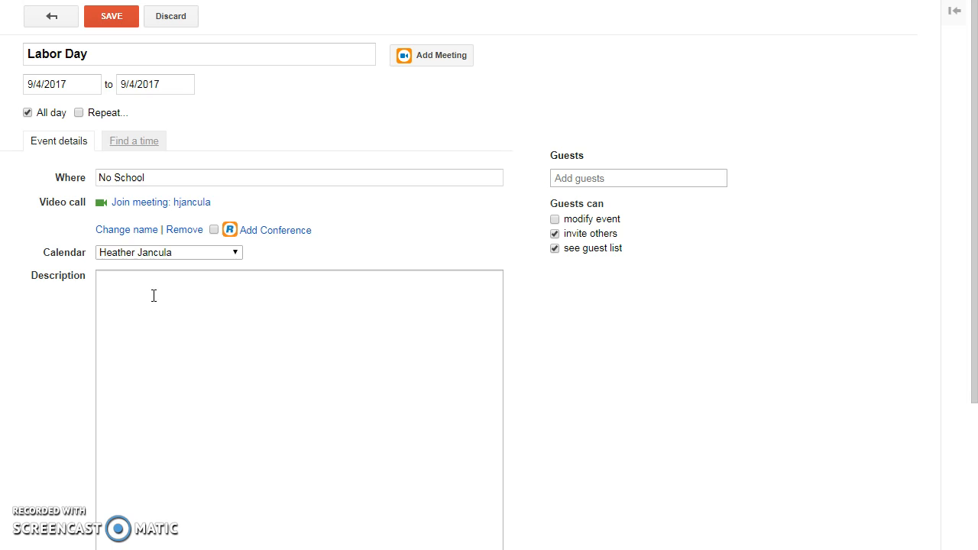
left_click(174, 331)
left_click(156, 18)
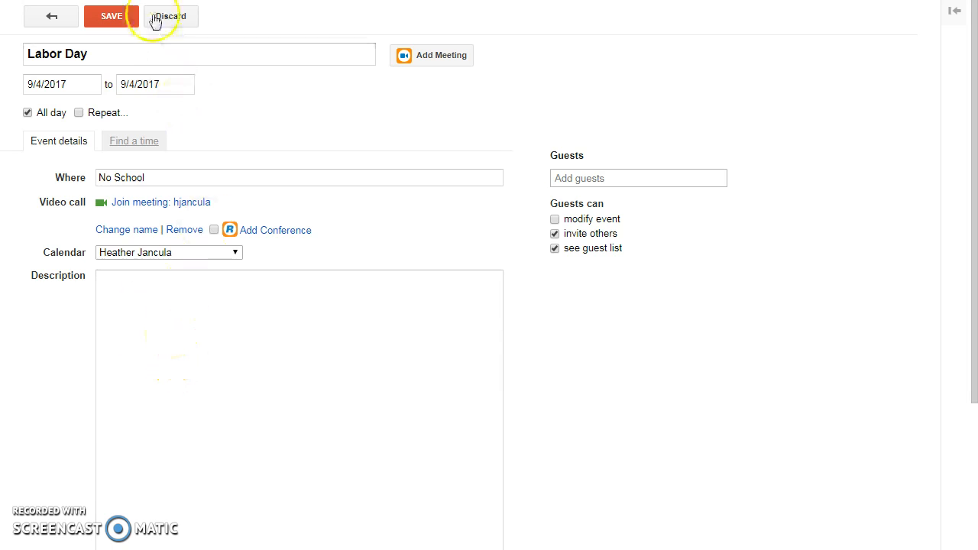
Step: Save the Labor Day event and show September 2017 in the month view
left_click(101, 22)
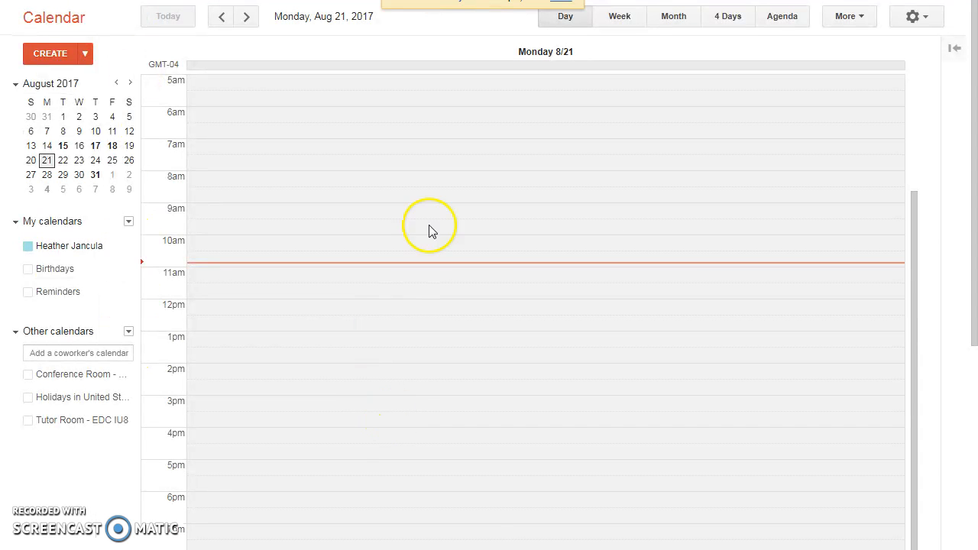
left_click(673, 24)
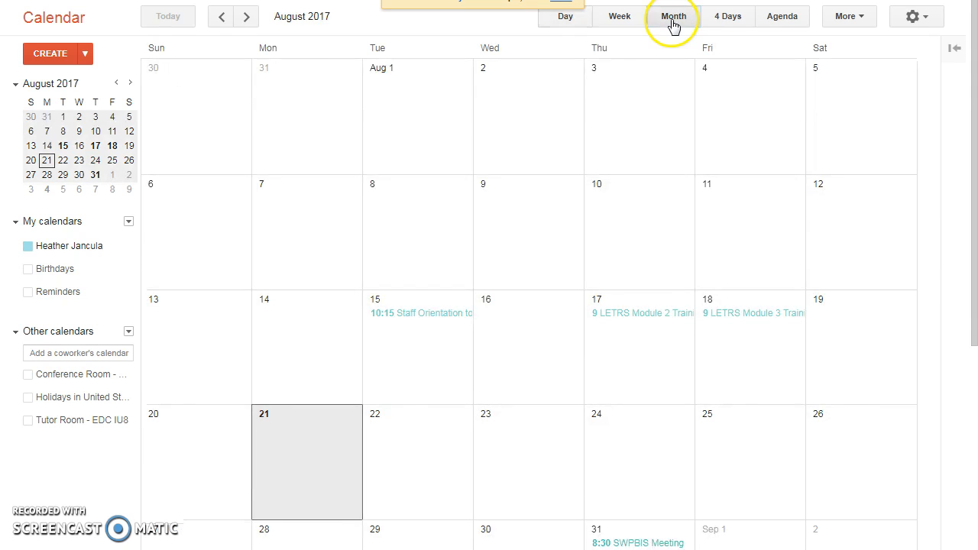
left_click(247, 19)
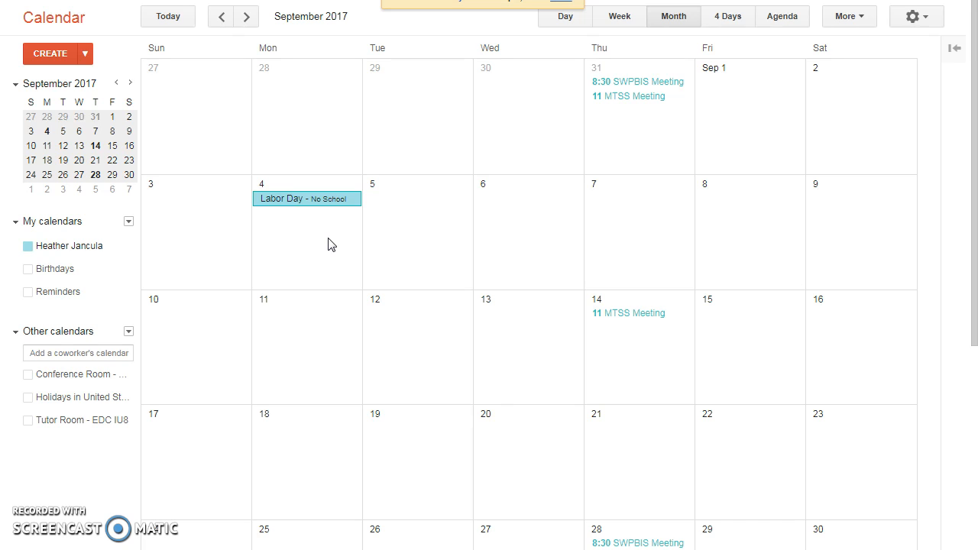
Step: Create another calendar event titled "Check E-mail"
left_click(47, 55)
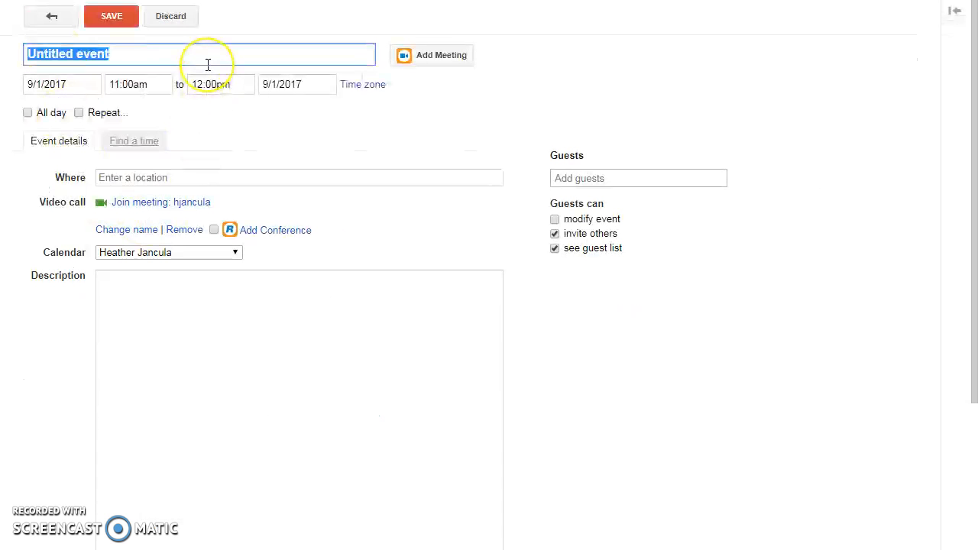
key("BackSpace")
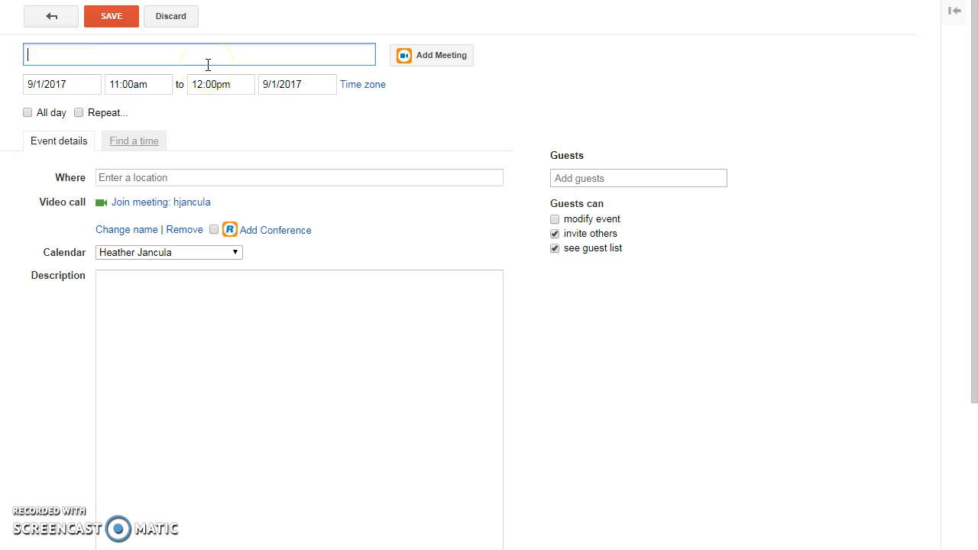
type("Check E-mail")
Step: Set the Check E-mail event's time from 9:00am to 9:30am
left_click(166, 84)
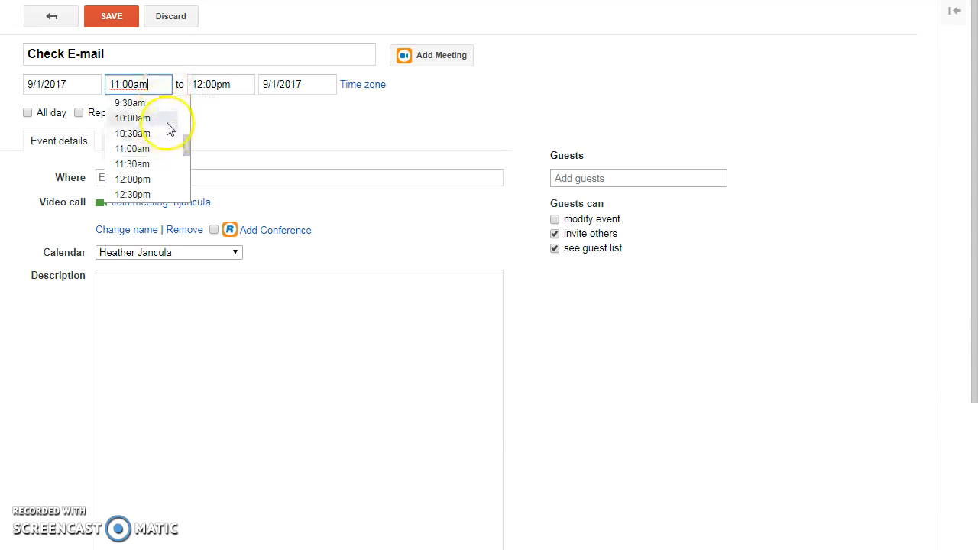
scroll(188, 148, "up", 2)
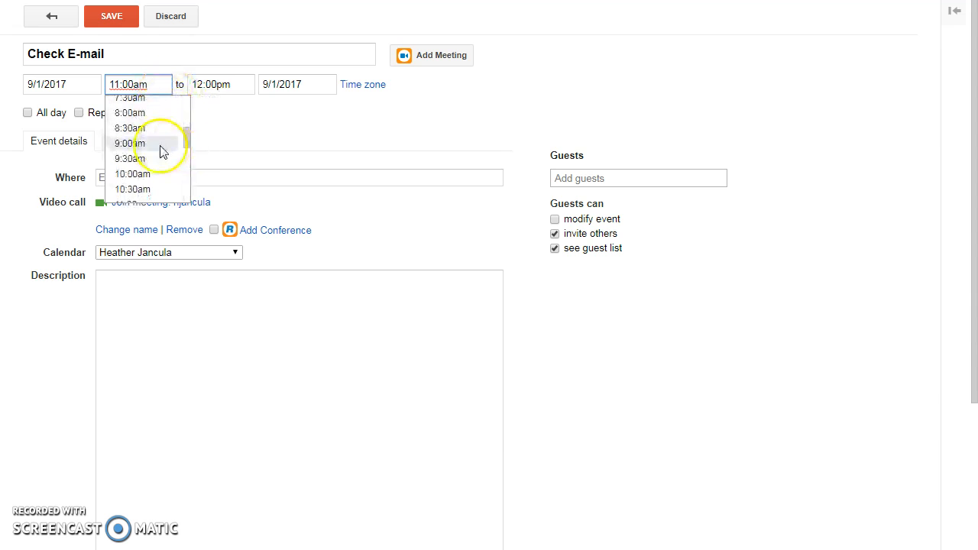
left_click(162, 149)
left_click(245, 87)
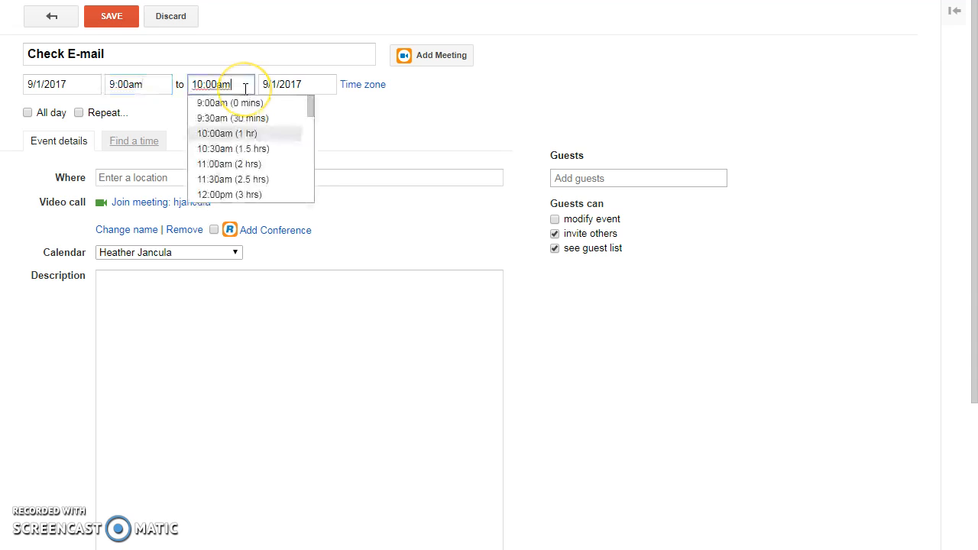
left_click(244, 119)
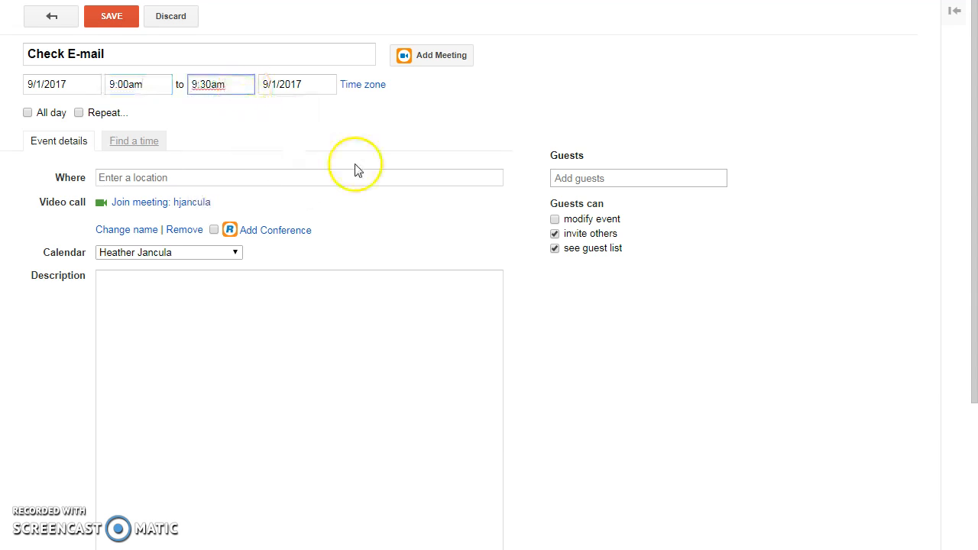
Step: Make the Check E-mail event repeat daily, every 1 day, with no end date
left_click(79, 113)
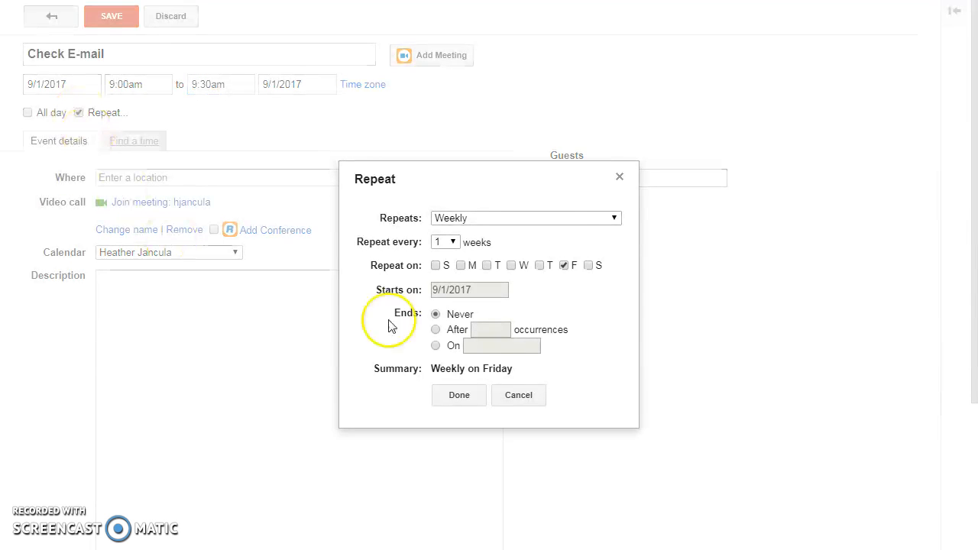
left_click(612, 221)
left_click(607, 229)
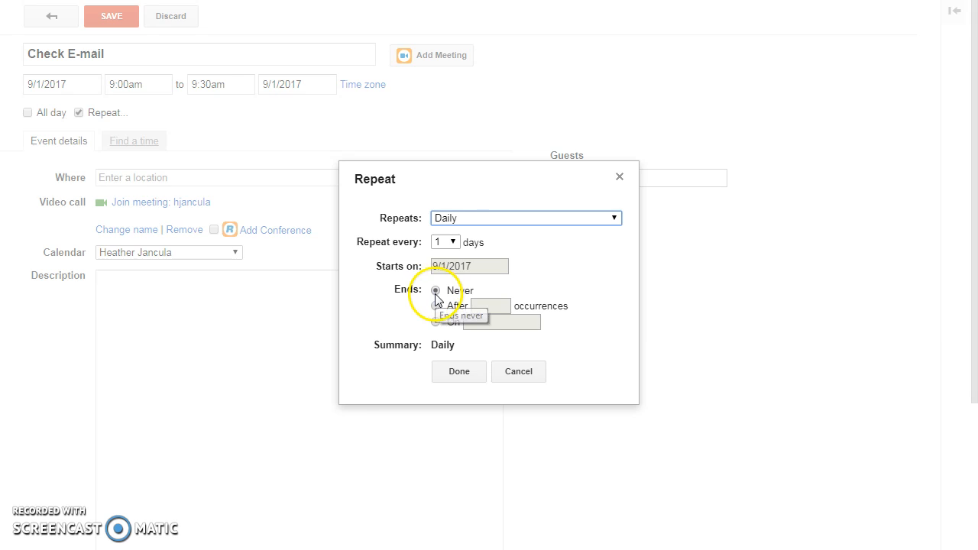
left_click(456, 243)
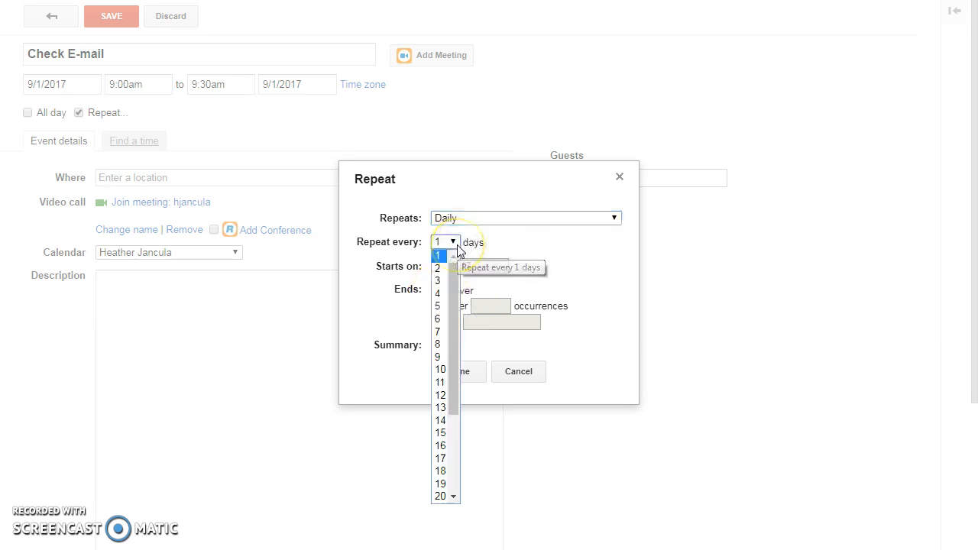
left_click(457, 249)
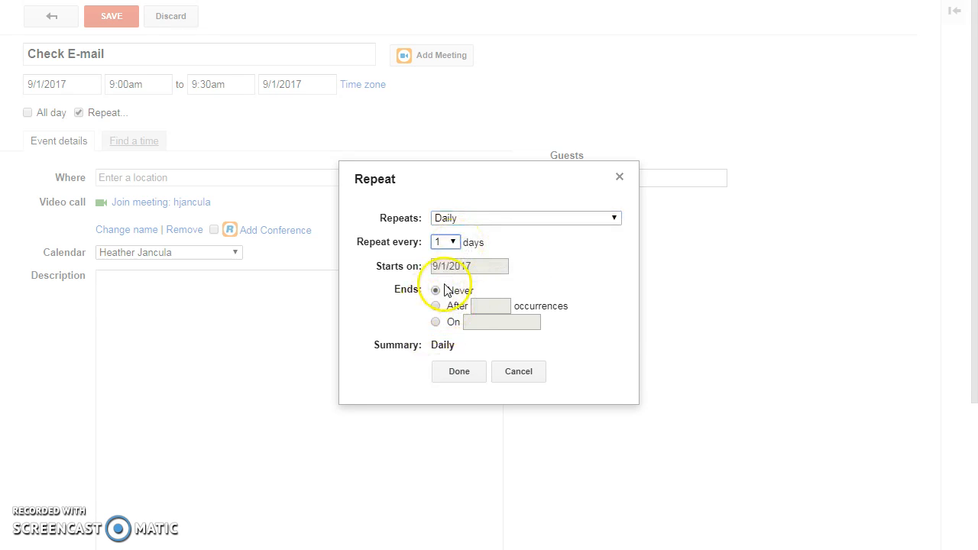
left_click(464, 376)
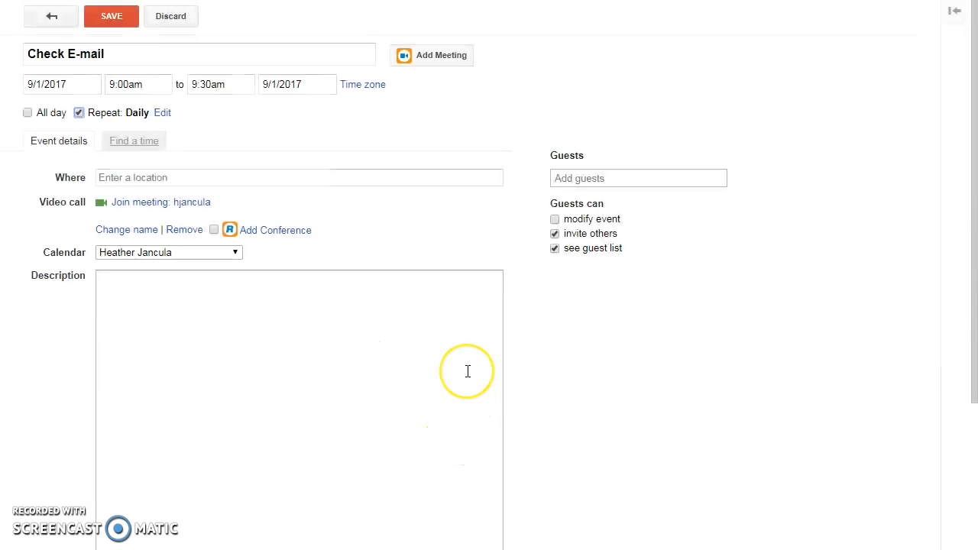
left_click(103, 177)
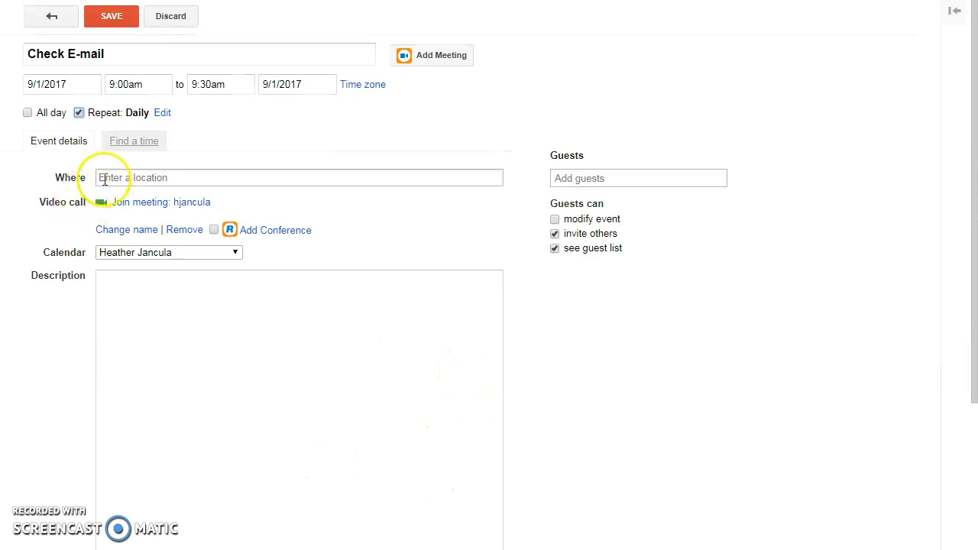
left_click(113, 16)
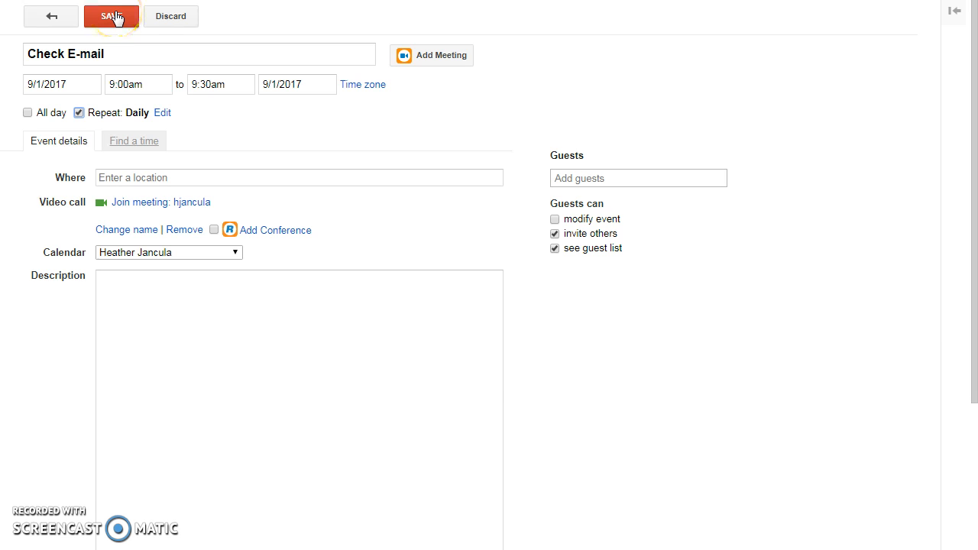
Step: Replace the event title with a person's full name followed by "Check In"
left_click(136, 55)
key("BackSpace")
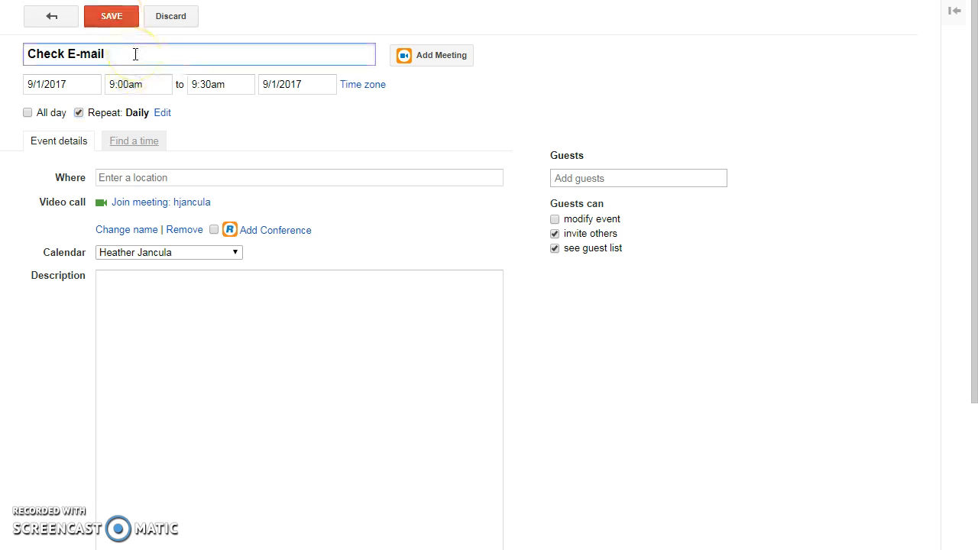
key("BackSpace")
key("BackSpace")
key("BackSpace")
key("BackSpace")
key("BackSpace")
key("BackSpace")
key("BackSpace")
key("BackSpace")
key("BackSpace")
key("BackSpace")
key("BackSpace")
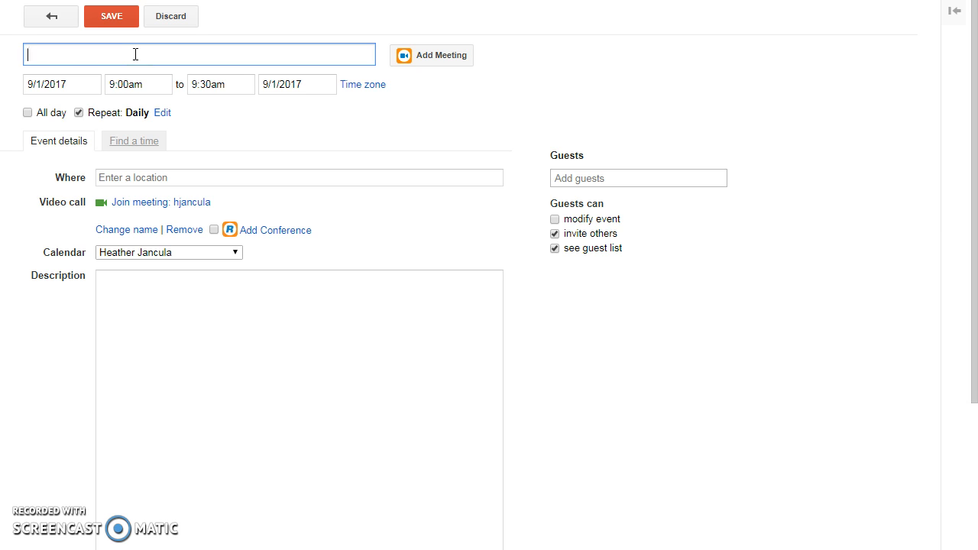
type("Bob Smith Check In")
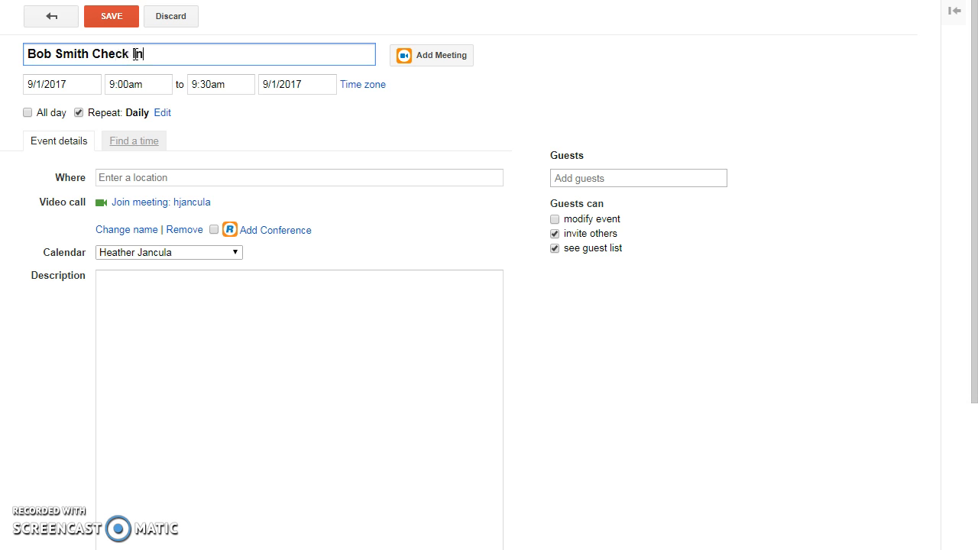
Step: Set the check-in event's date to 8/24/2017
left_click(81, 83)
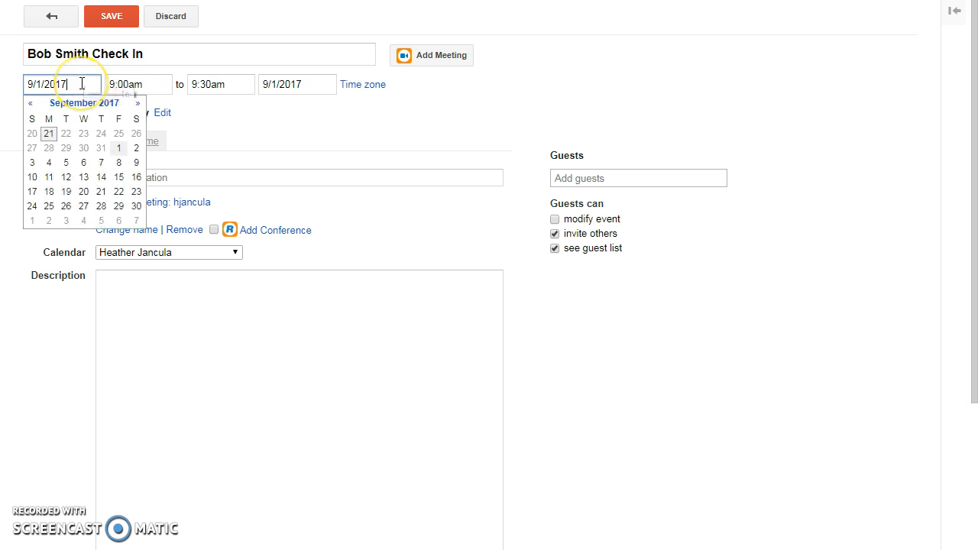
left_click(30, 103)
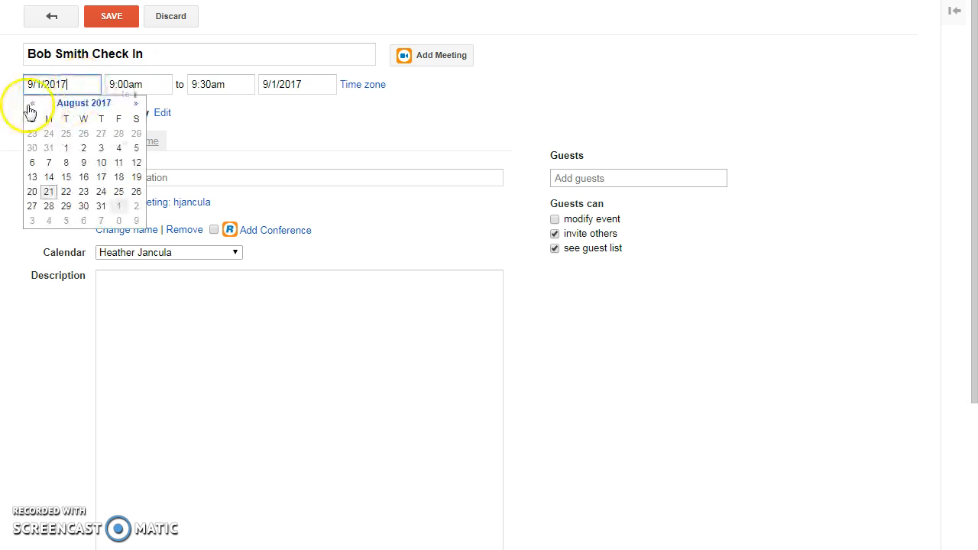
left_click(101, 192)
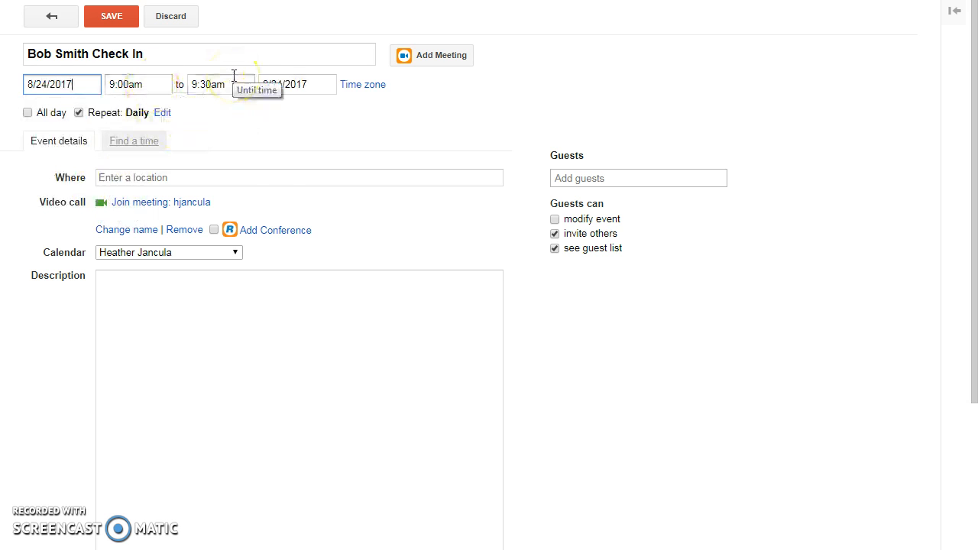
Step: Add a colleague from the suggested contacts as a guest of the check-in event
left_click(597, 174)
type("Bob")
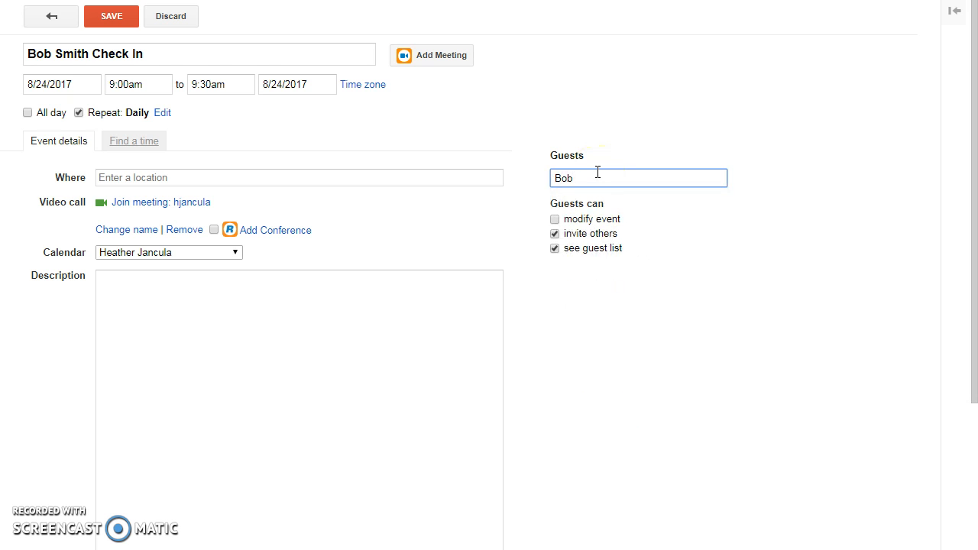
key("BackSpace")
key("BackSpace")
key("BackSpace")
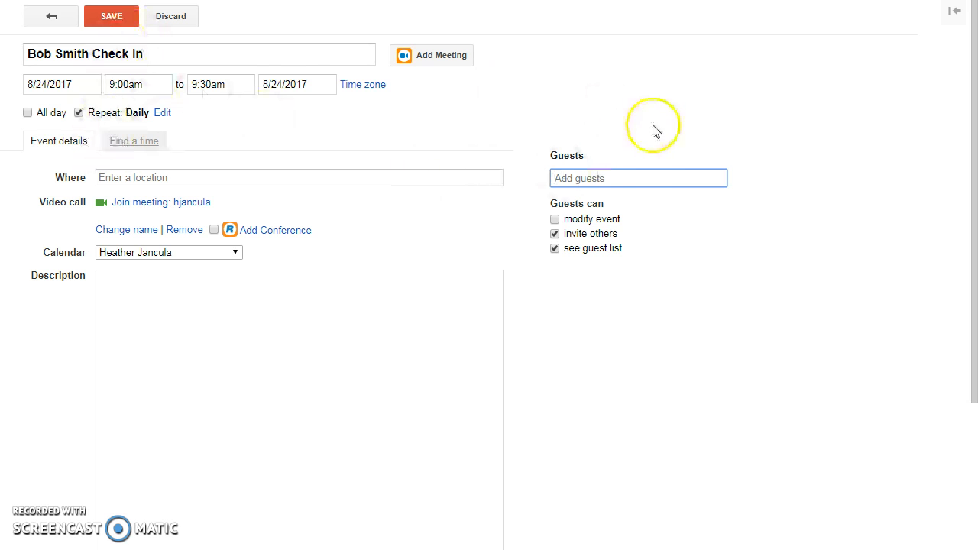
type("Pat")
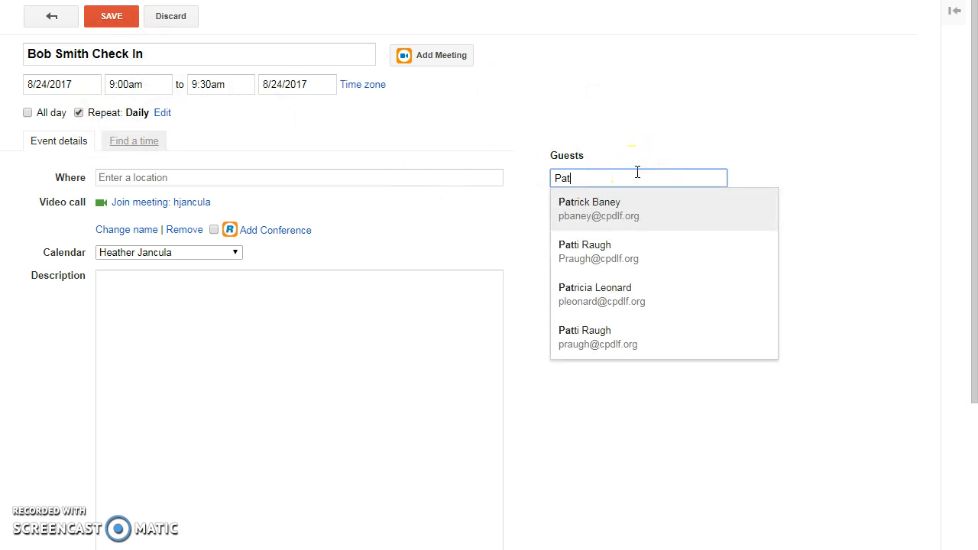
left_click(620, 209)
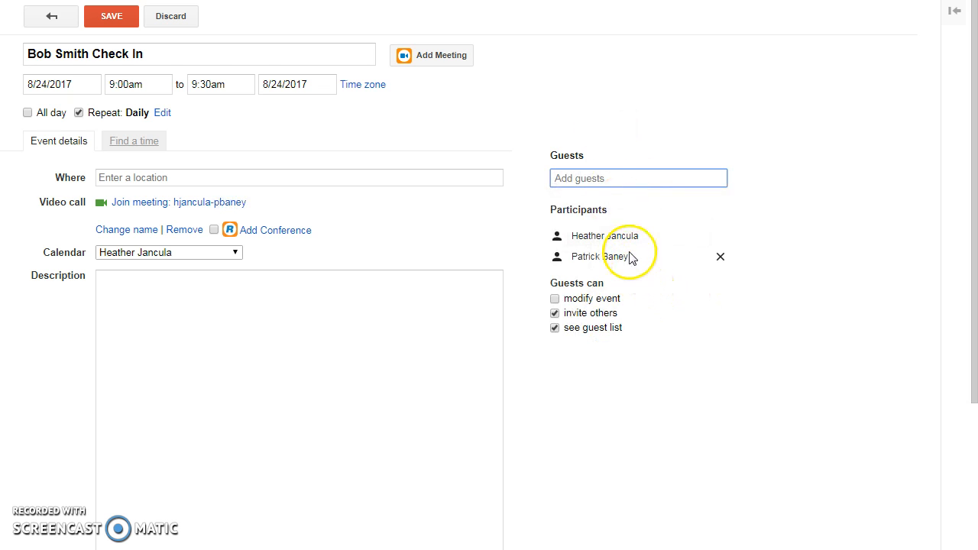
Step: Enter "Phone" as the location of the check-in event
left_click(162, 175)
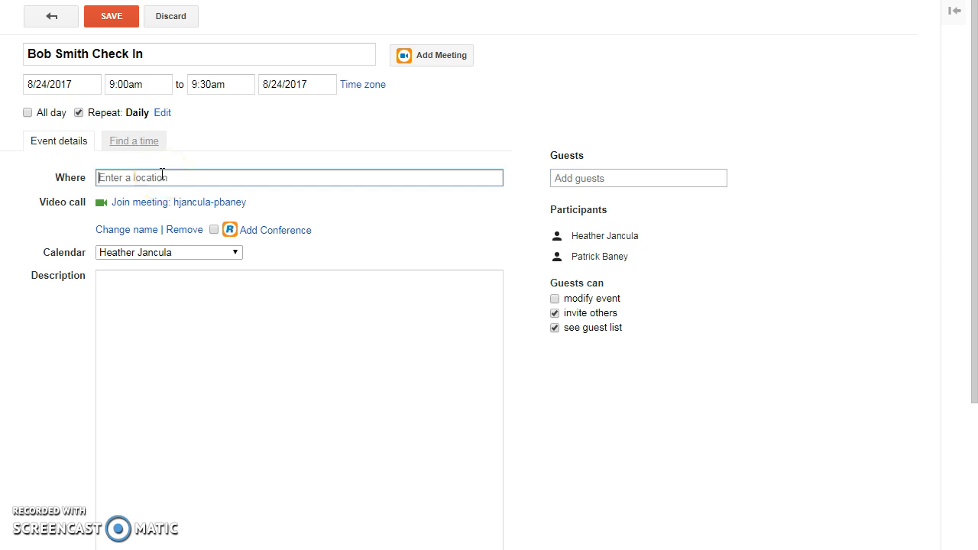
type("Phone")
left_click(211, 157)
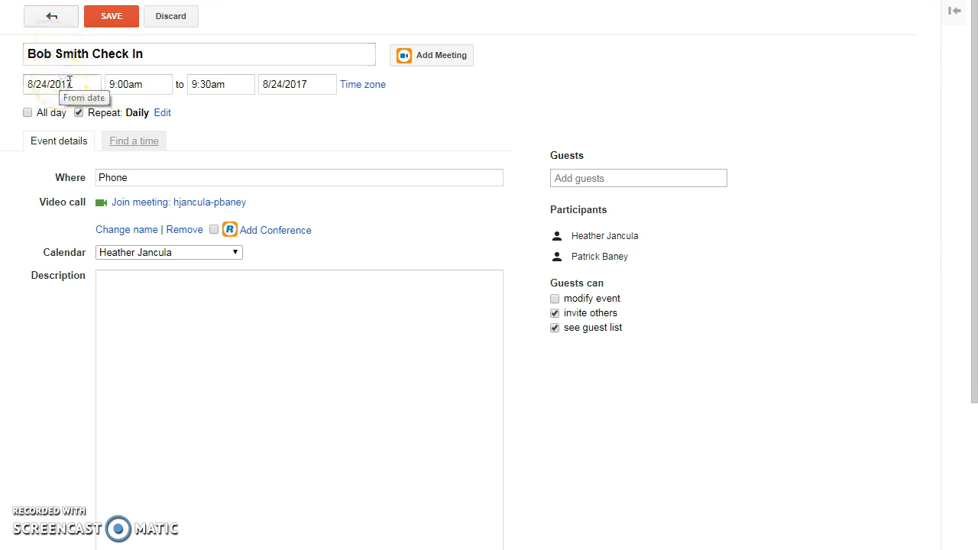
left_click(135, 96)
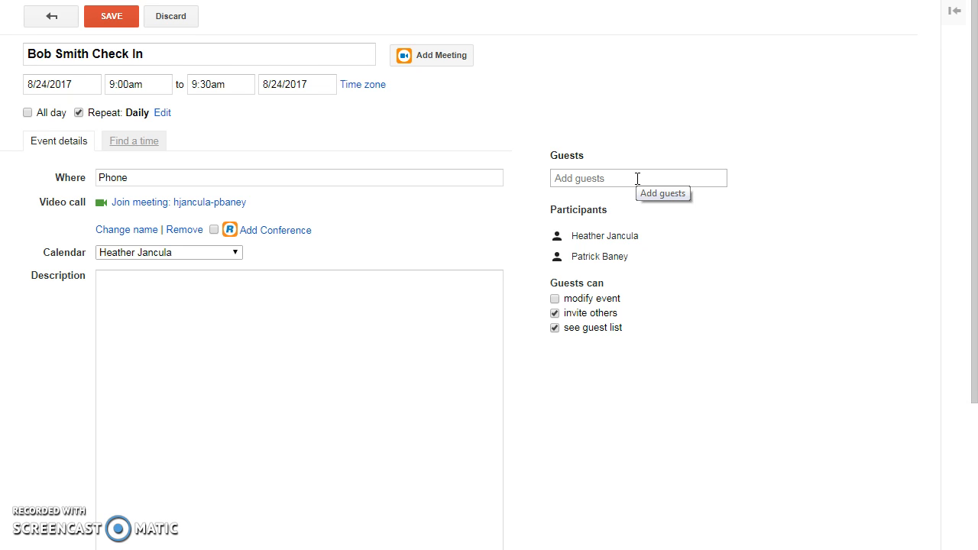
Step: Replace the event title with "End of Marking Period"
left_click(70, 60)
key("BackSpace")
key("BackSpace")
key("BackSpace")
key("BackSpace")
key("BackSpace")
key("BackSpace")
key("BackSpace")
key("BackSpace")
key("BackSpace")
key("BackSpace")
key("BackSpace")
key("BackSpace")
key("BackSpace")
key("BackSpace")
key("BackSpace")
key("BackSpace")
key("BackSpace")
key("BackSpace")
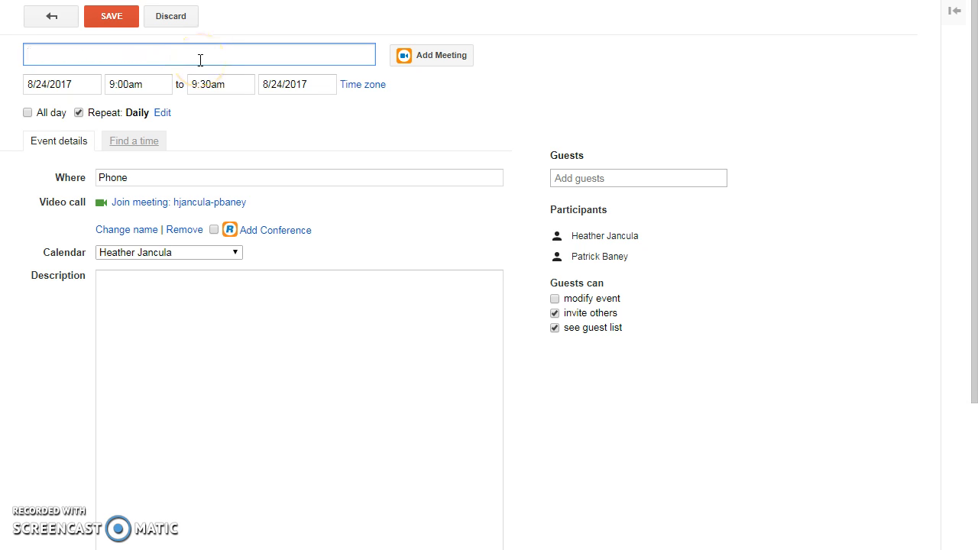
type("End of Mariking Peruio")
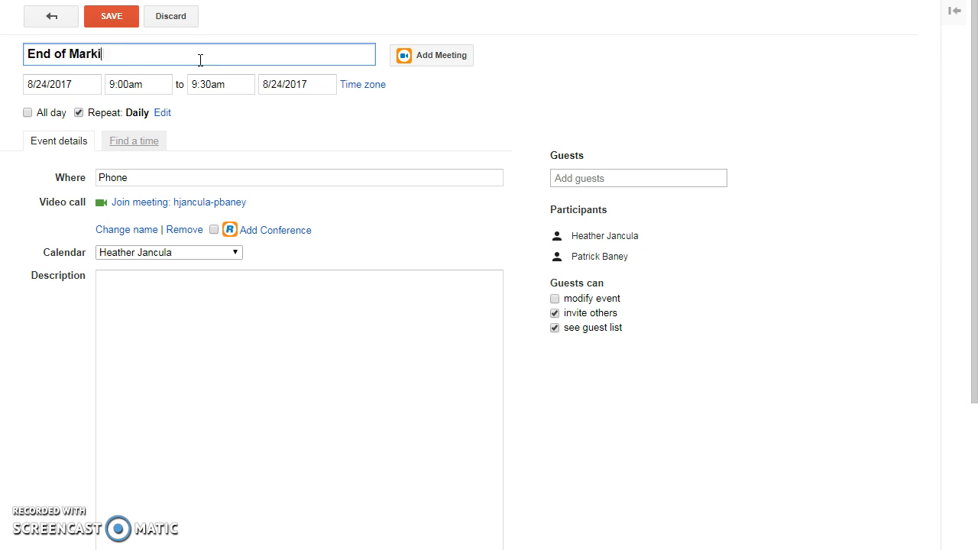
key("BackSpace")
key("BackSpace")
key("BackSpace")
key("BackSpace")
type("riod")
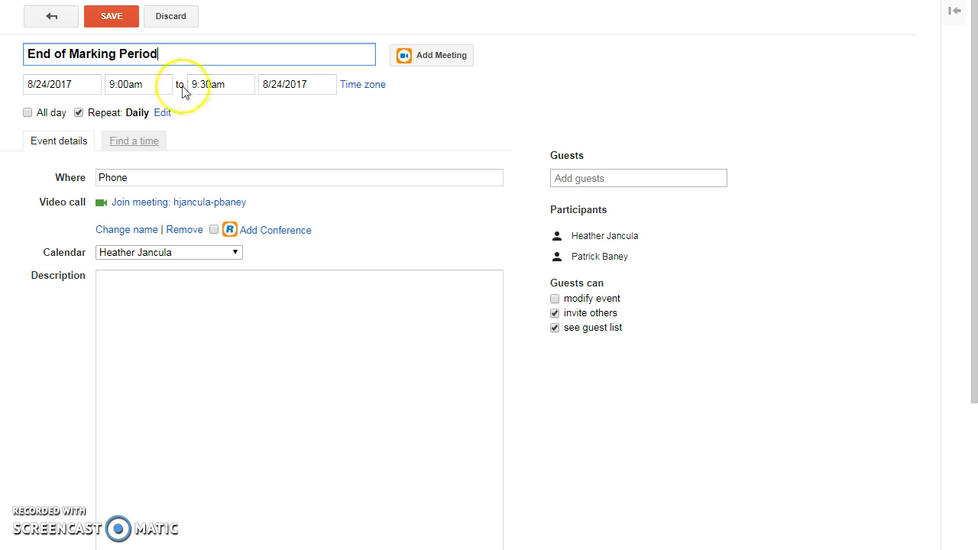
Step: Set the End of Marking Period event's date to 10/26/2017 and make it an all-day event
left_click(61, 86)
left_click(135, 103)
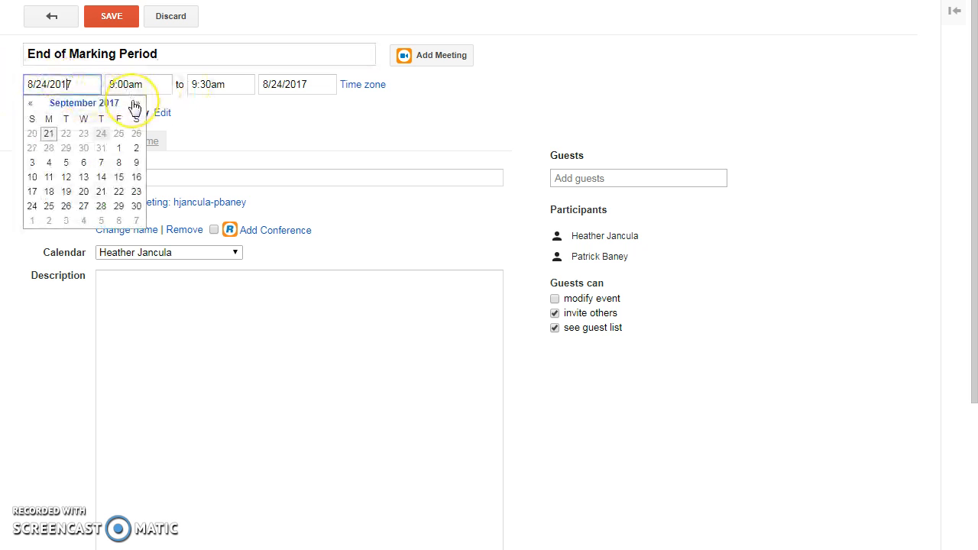
left_click(136, 103)
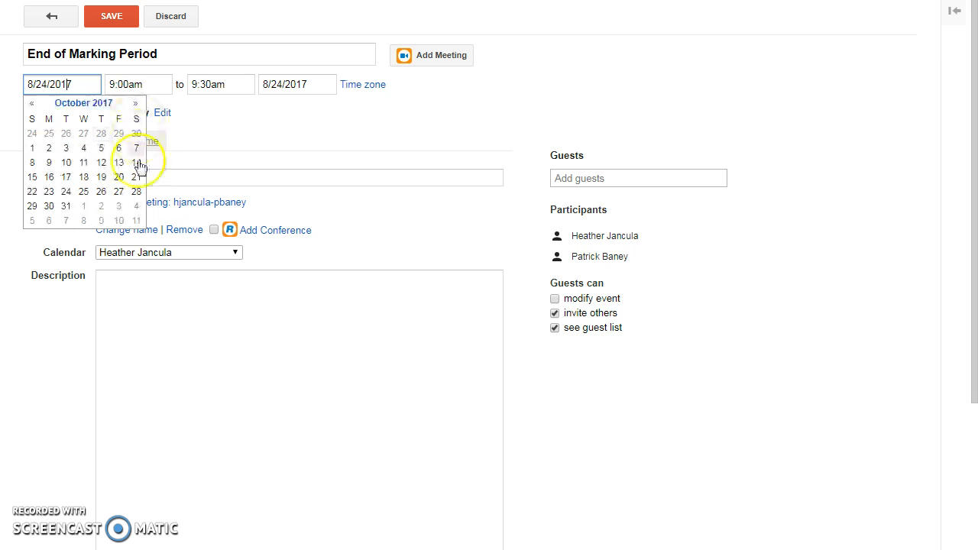
left_click(100, 193)
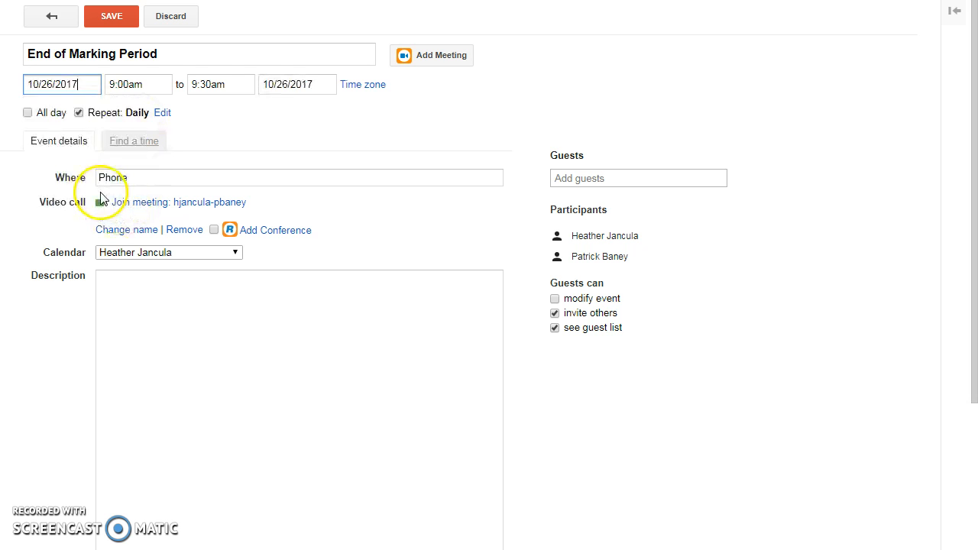
left_click(27, 113)
Step: Replace the End of Marking Period event's location with "CPDLF"
double_click(164, 177)
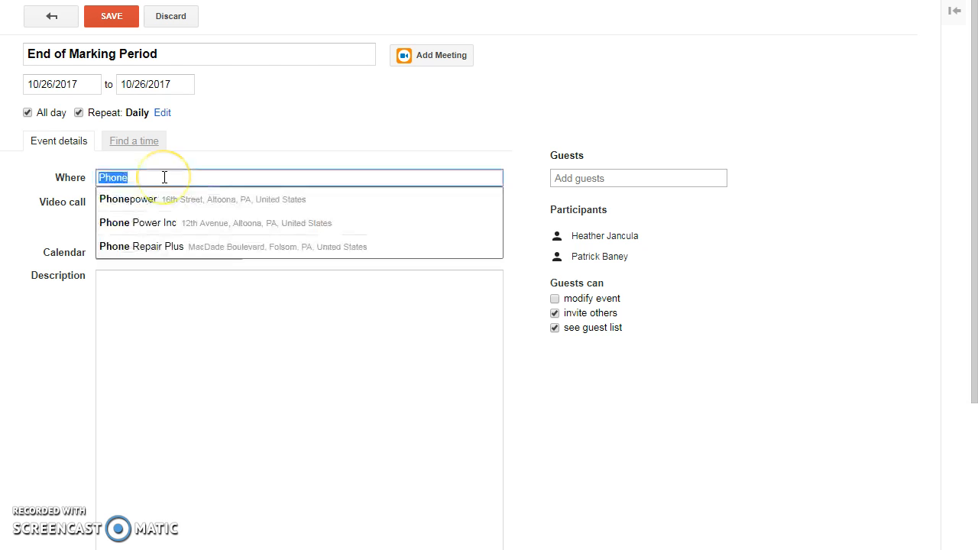
key("BackSpace")
type("C")
key("BackSpace")
type("CPDLF")
key("Escape")
left_click(280, 139)
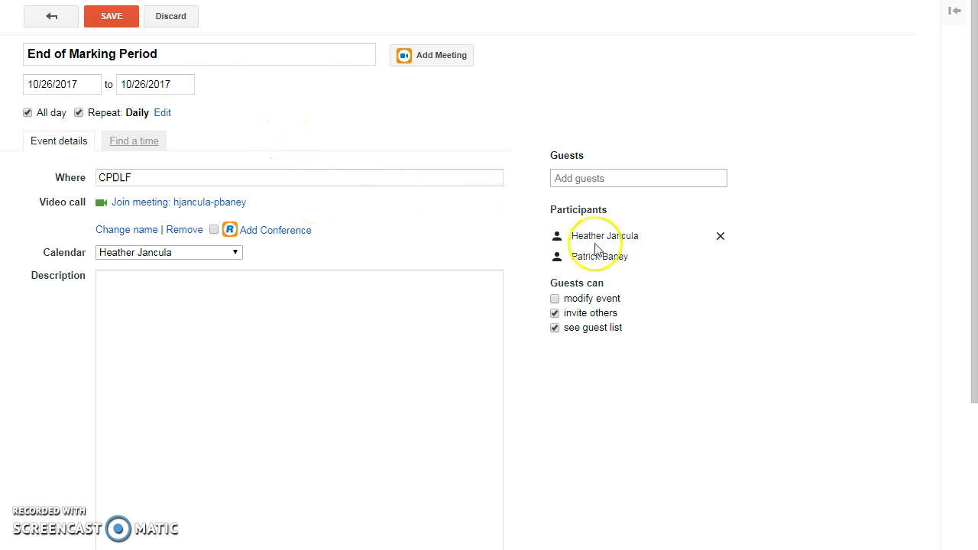
Step: Remove the invited colleague from the participants and save the End of Marking Period event
left_click(721, 256)
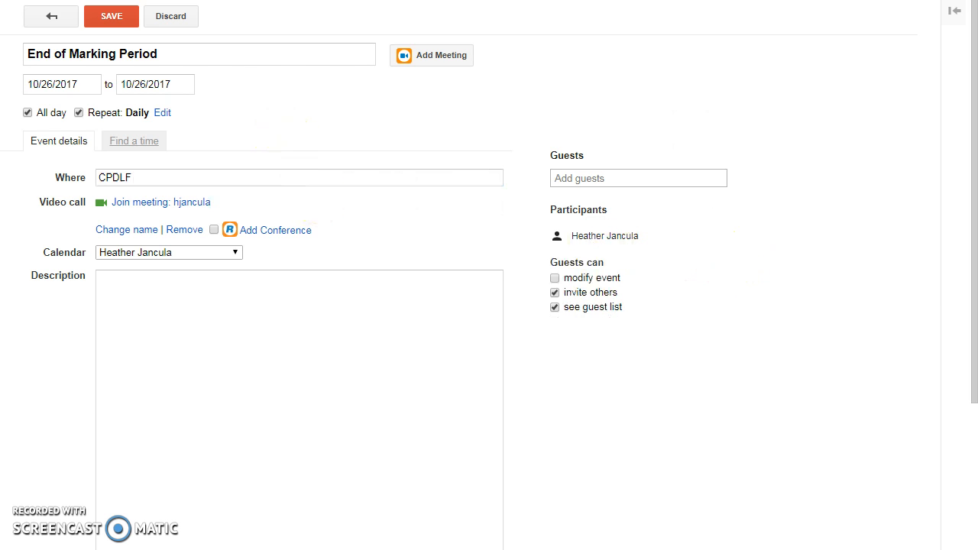
left_click(112, 16)
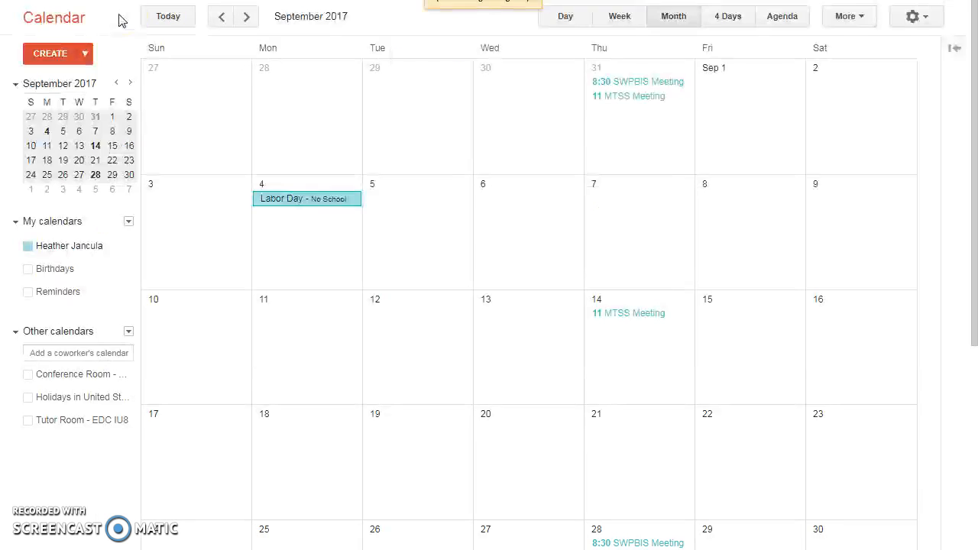
Step: Show October 2017, turn off repetition for the End of Marking Period event on October 26, and save it
left_click(247, 17)
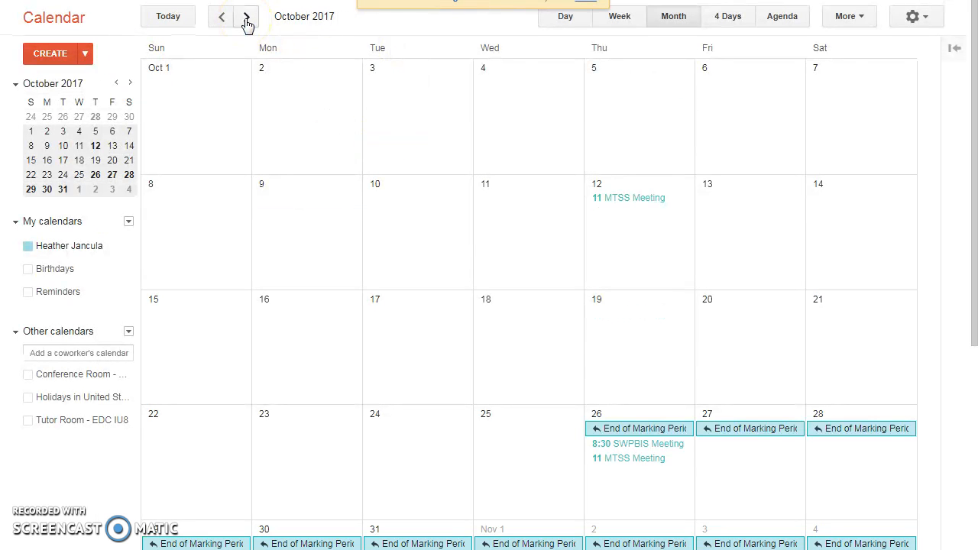
left_click(682, 436)
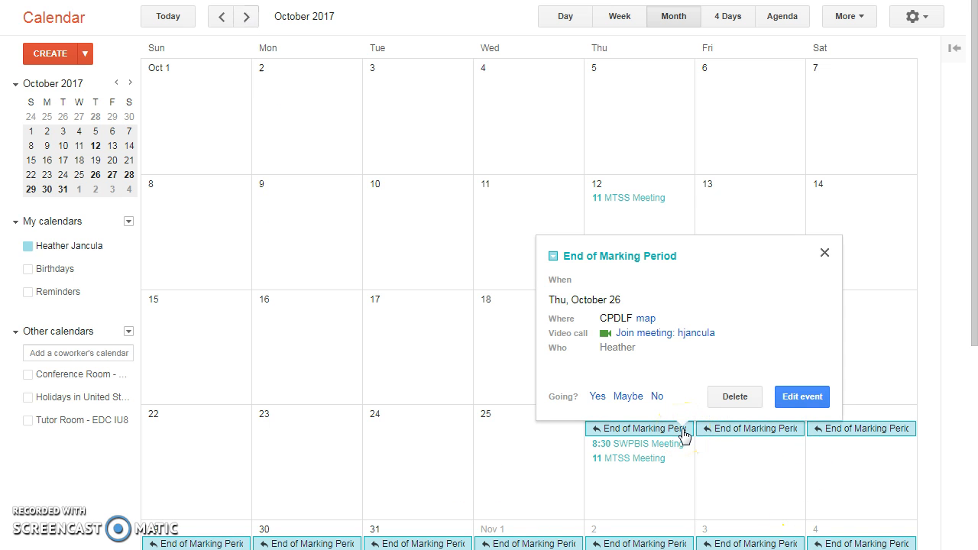
left_click(800, 397)
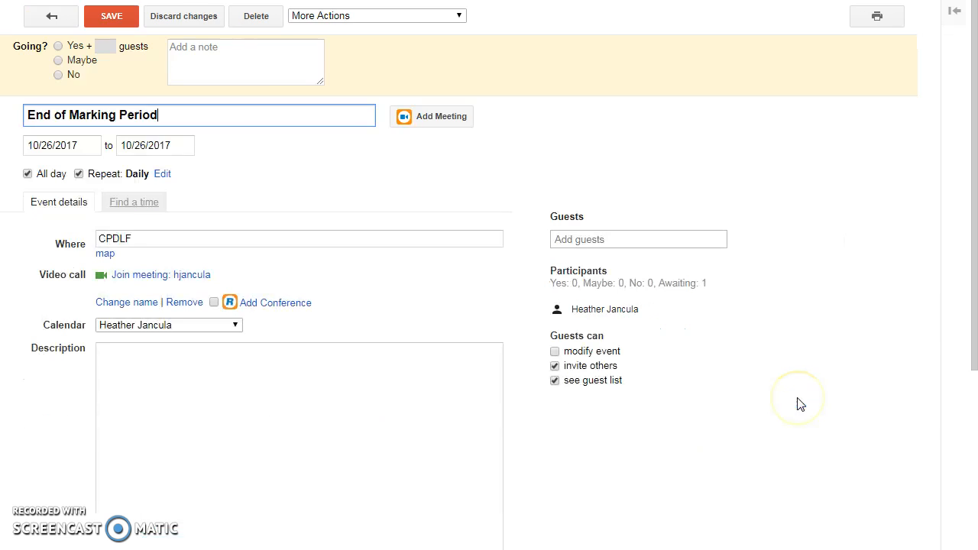
left_click(80, 175)
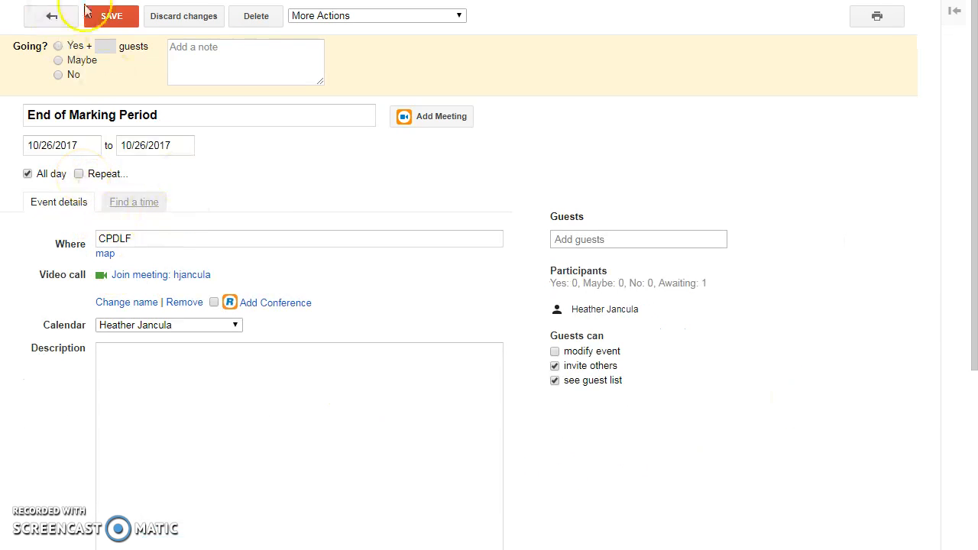
left_click(107, 18)
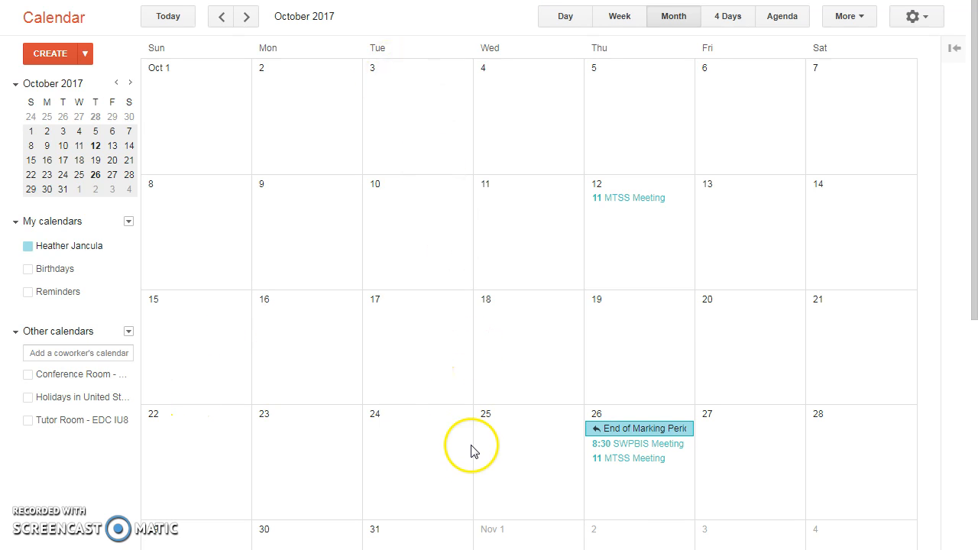
Step: Start a new event titled "Learning Guide Check In" and set its date to 9/5/2017
left_click(55, 54)
key("BackSpace")
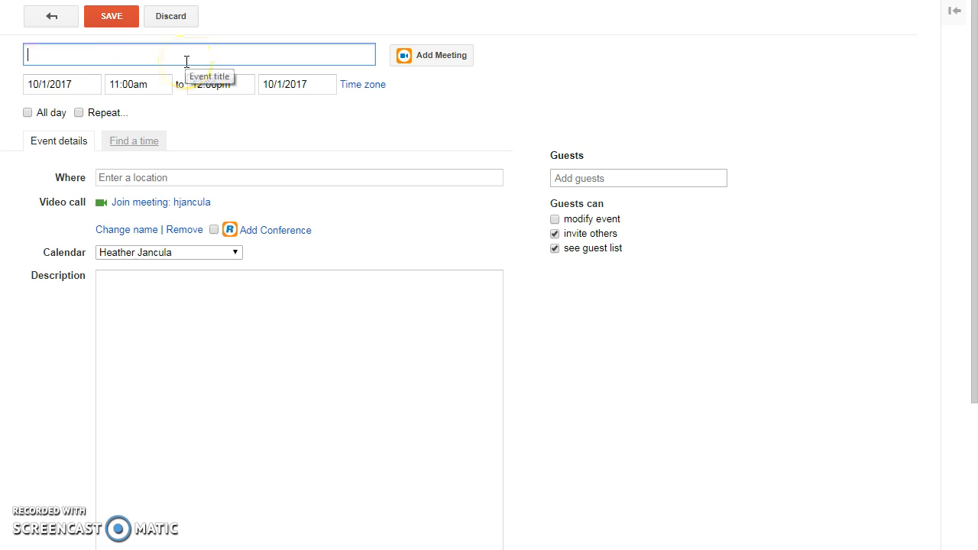
type("Learning Guide Check In")
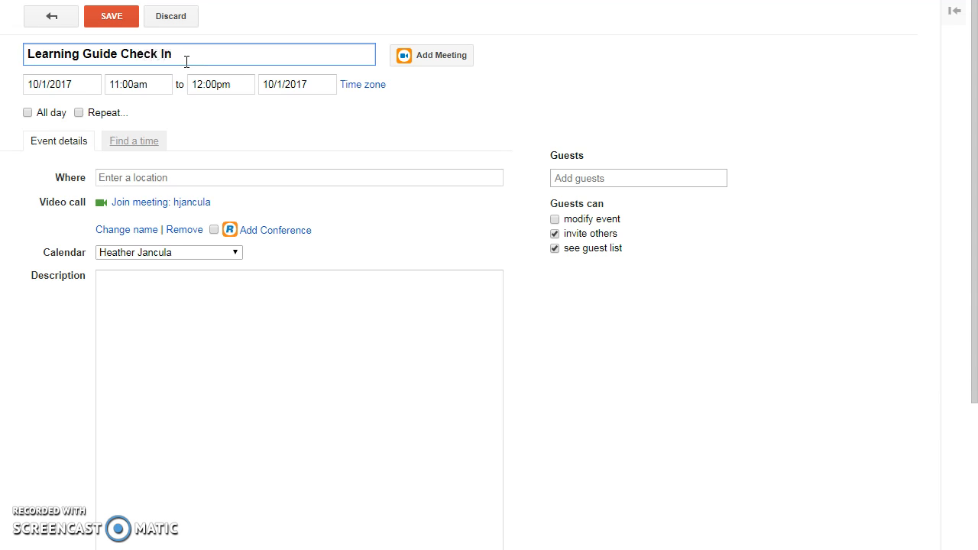
left_click(84, 84)
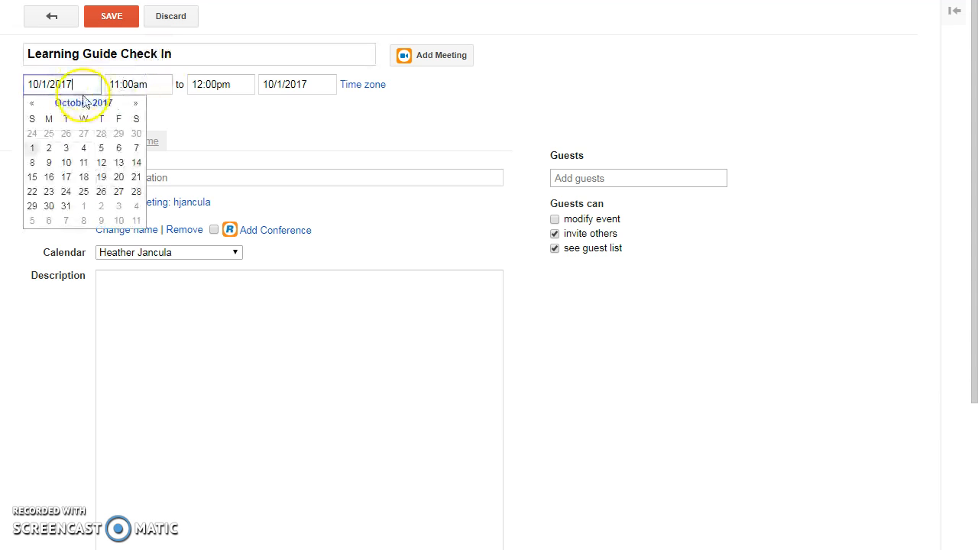
left_click(31, 102)
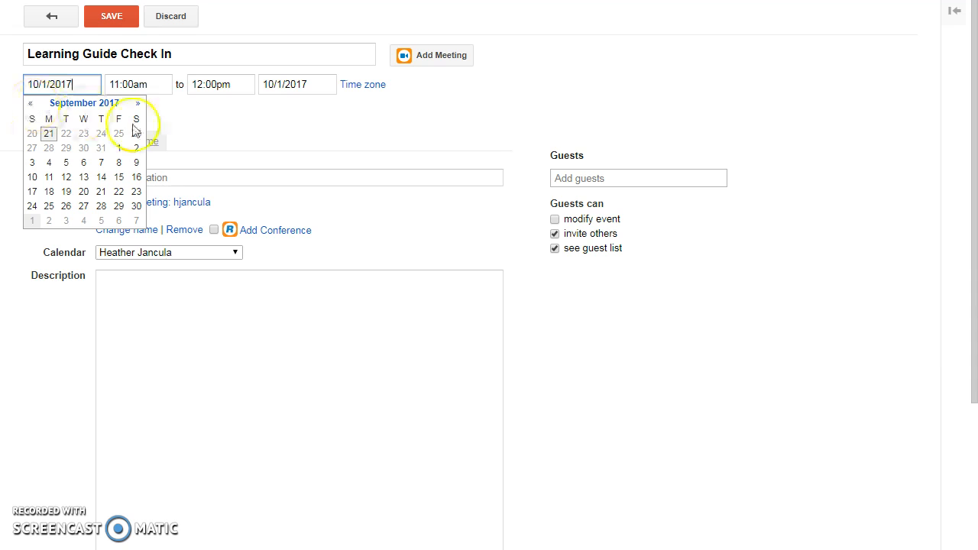
left_click(69, 162)
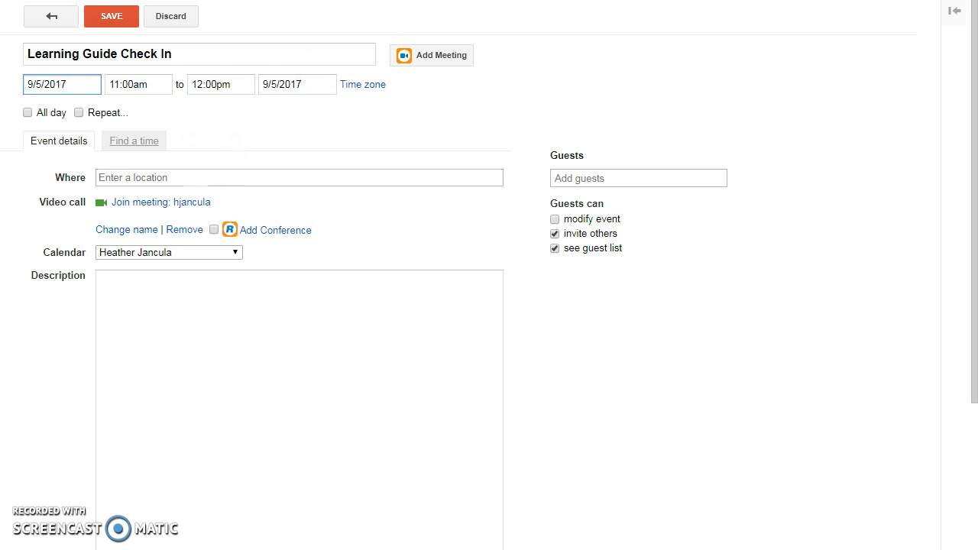
Step: Open Calendar again from the Google apps and view August 21, 2017 by day, week and month
left_click(892, 11)
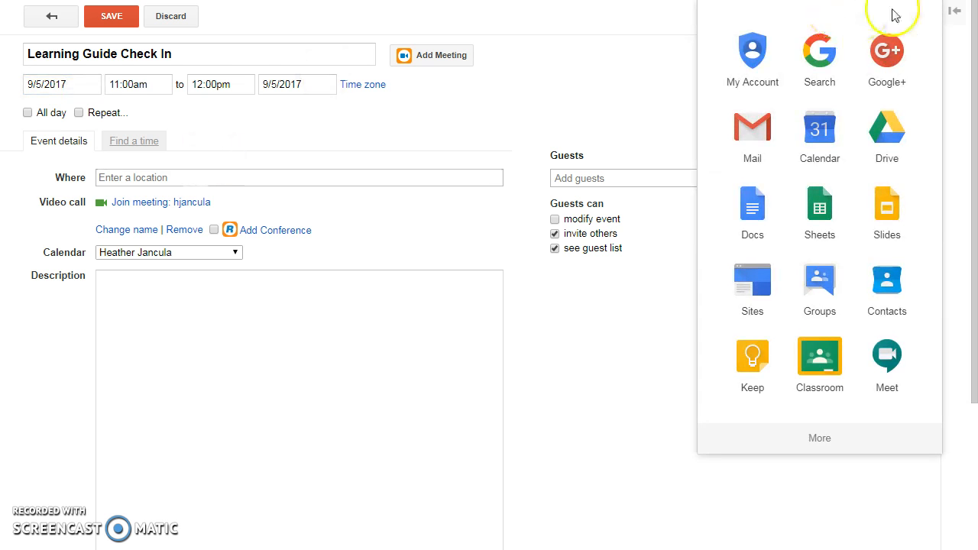
left_click(820, 137)
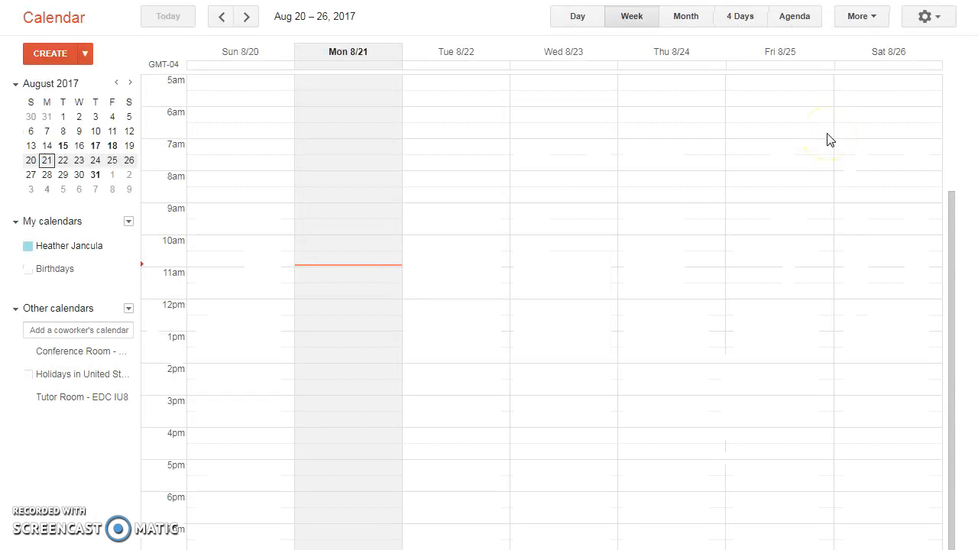
left_click(570, 25)
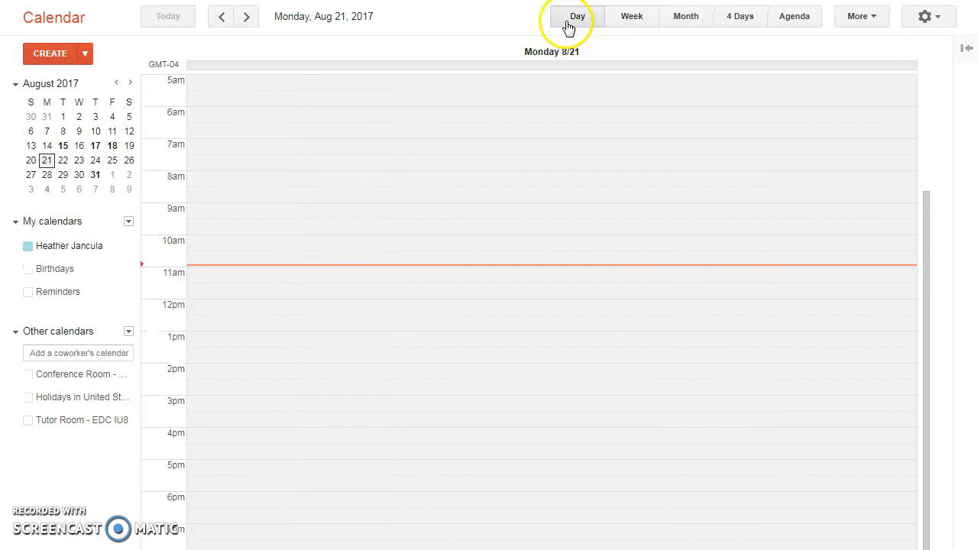
left_click(612, 27)
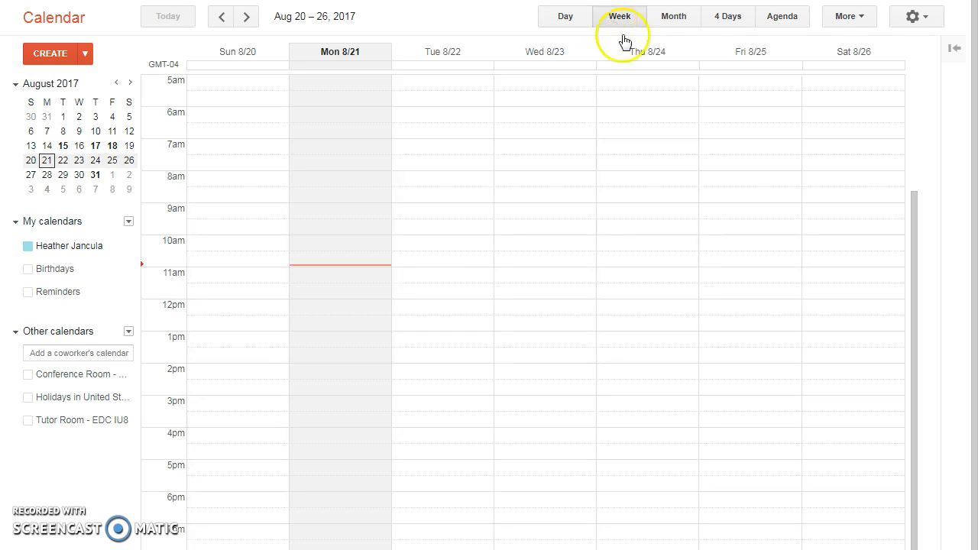
left_click(672, 28)
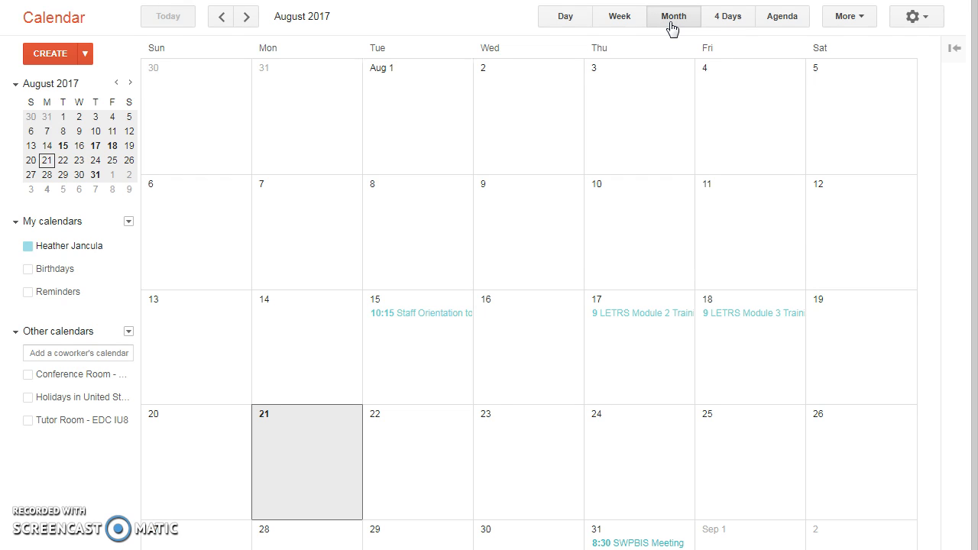
Step: Show the day view for Monday, August 21, 2017 and create a "Math" event from 10am to 11am
left_click(556, 21)
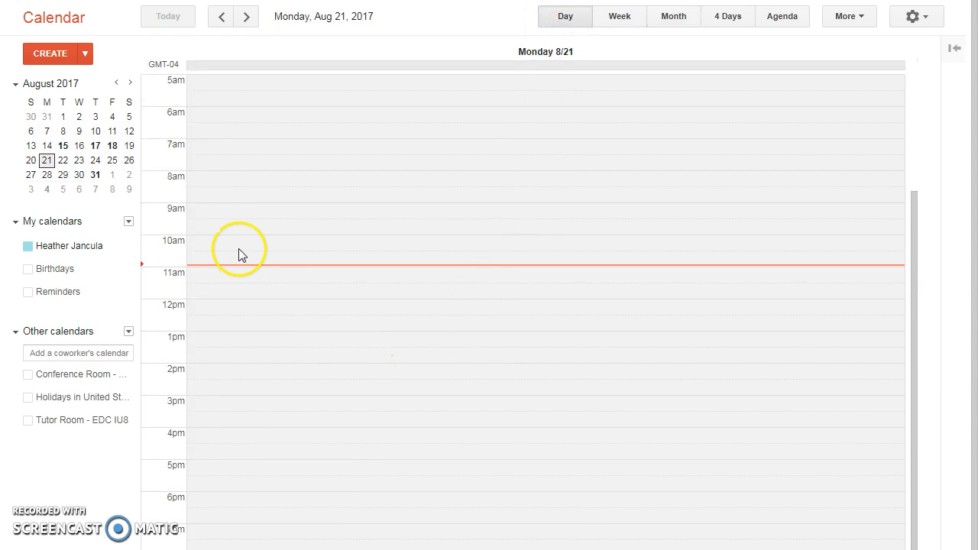
left_click(238, 253)
left_click(677, 94)
type("Math")
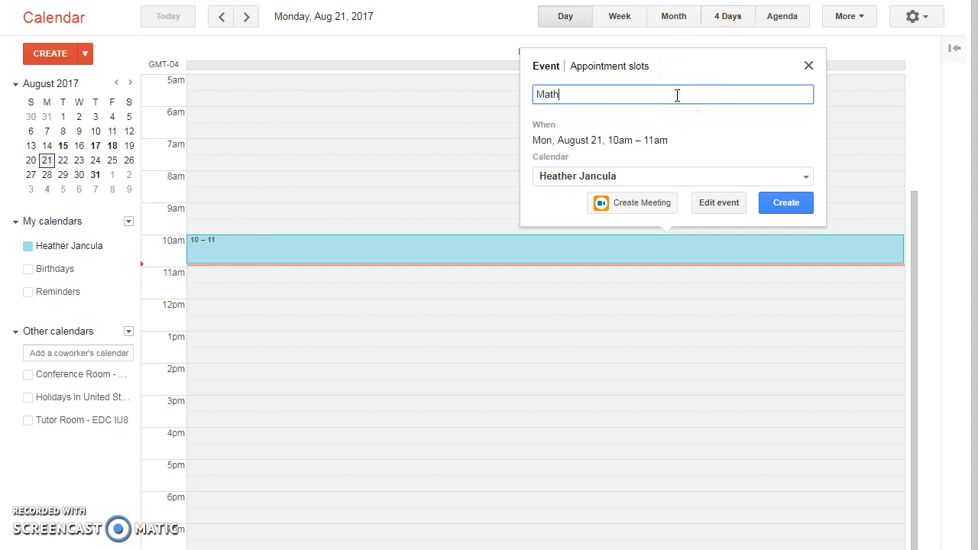
left_click(779, 215)
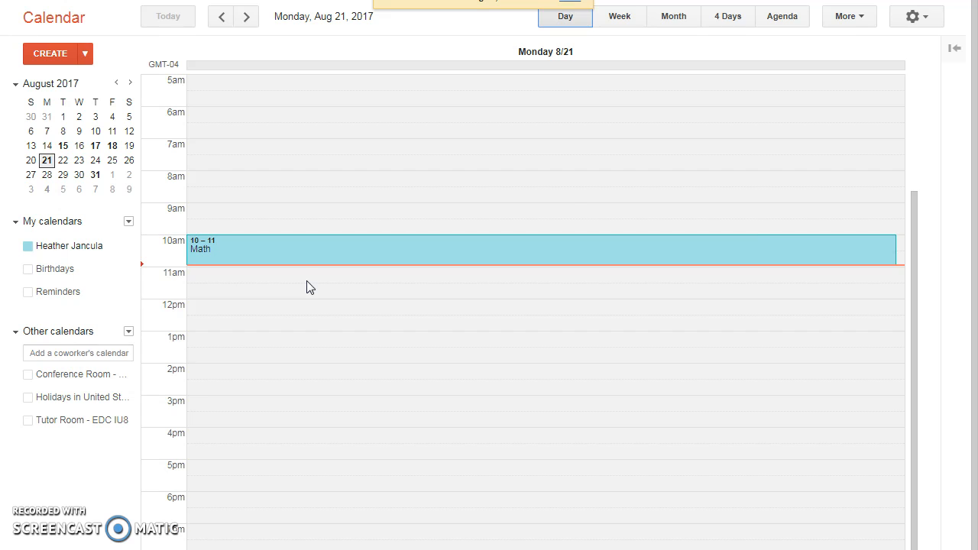
Step: Create an "English" event from 11am to 12pm on Monday, August 21
left_click(308, 287)
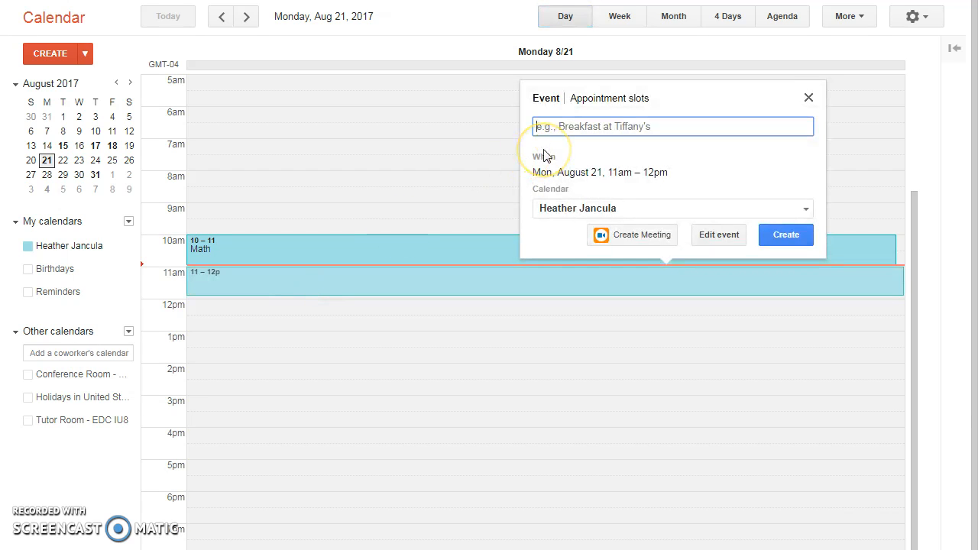
type("English")
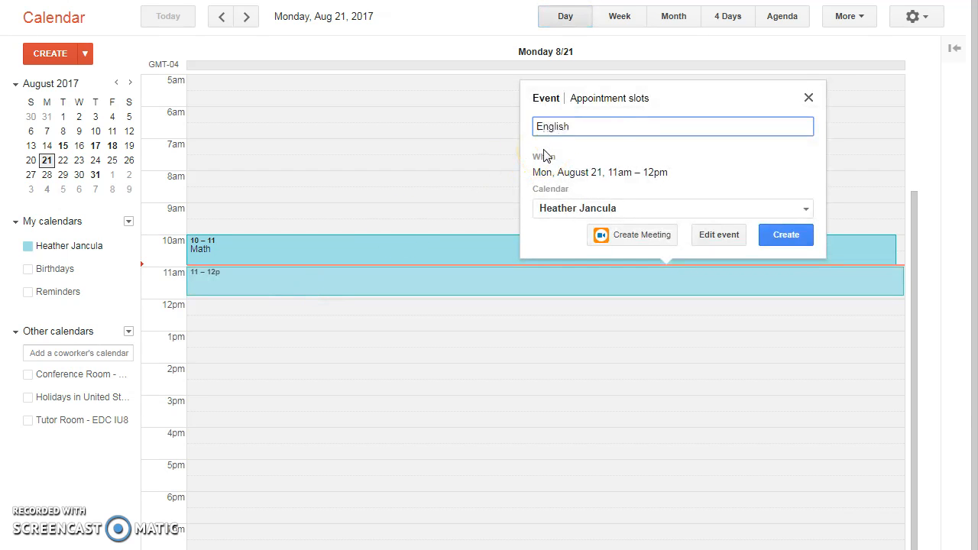
left_click(787, 235)
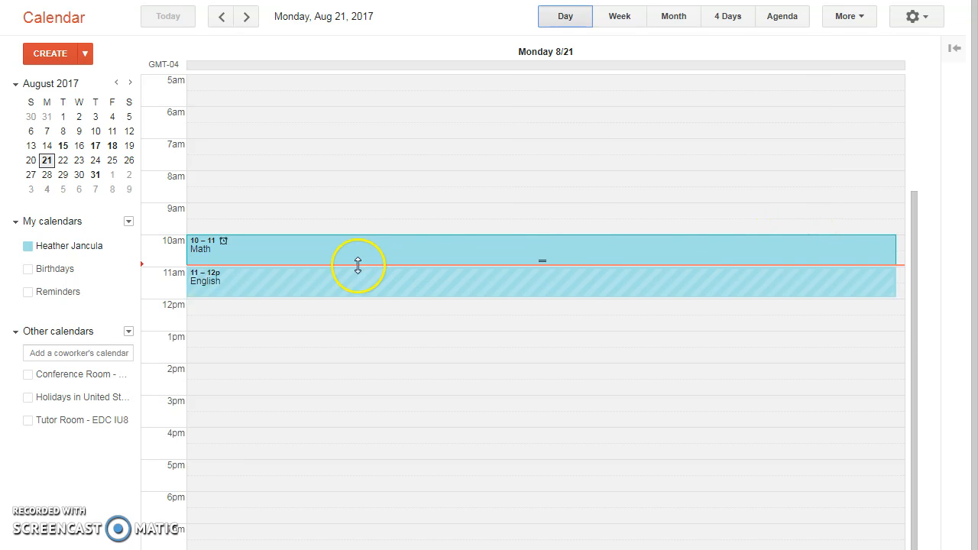
Step: Start a new event from 12pm to 1pm on Monday, August 21
left_click(343, 313)
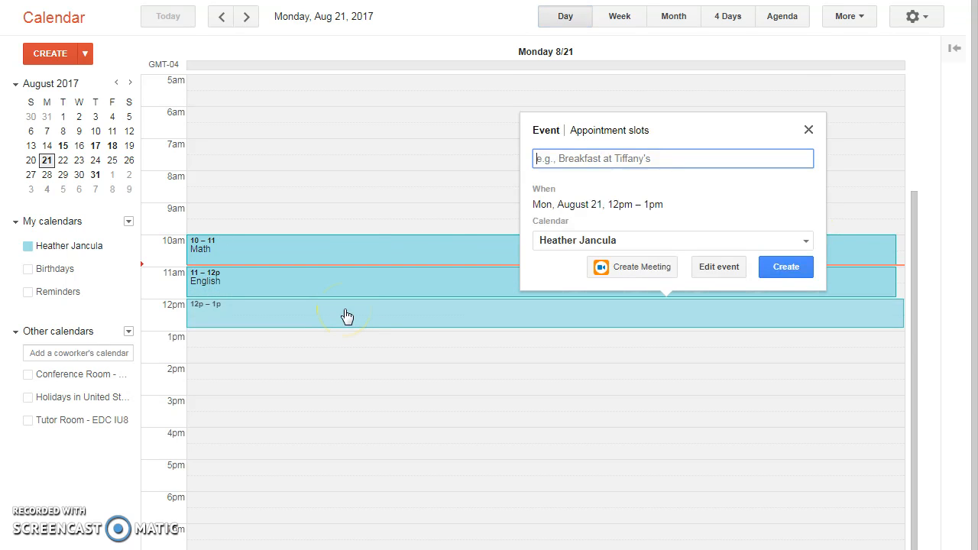